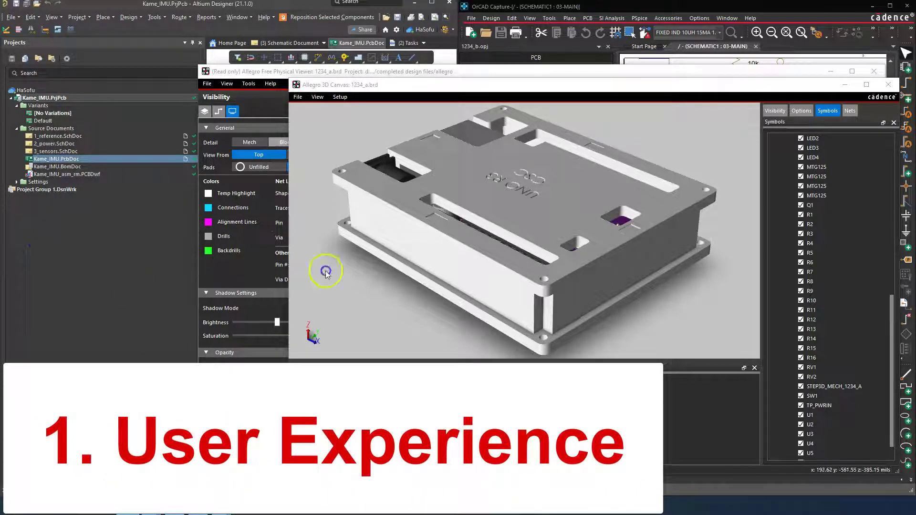
Bring Altium forward, open its Home page, and close the video preview that appears
click(141, 308)
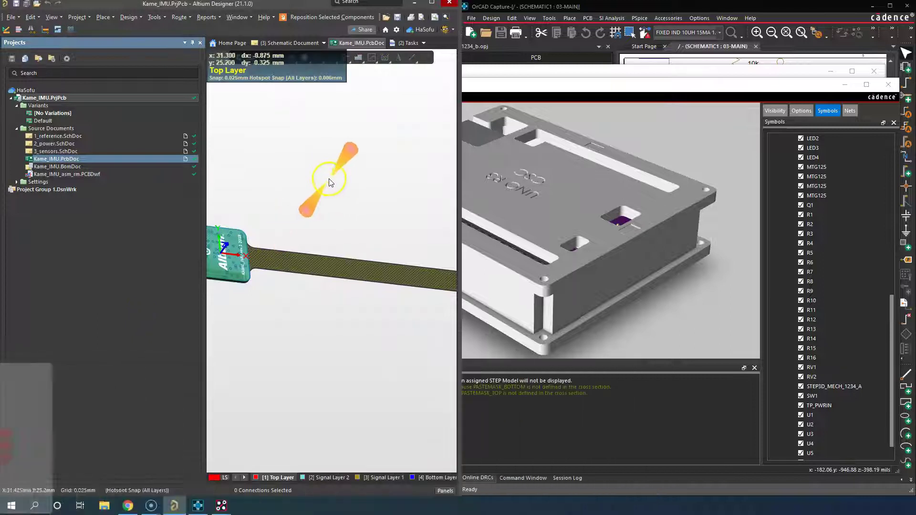
click(299, 43)
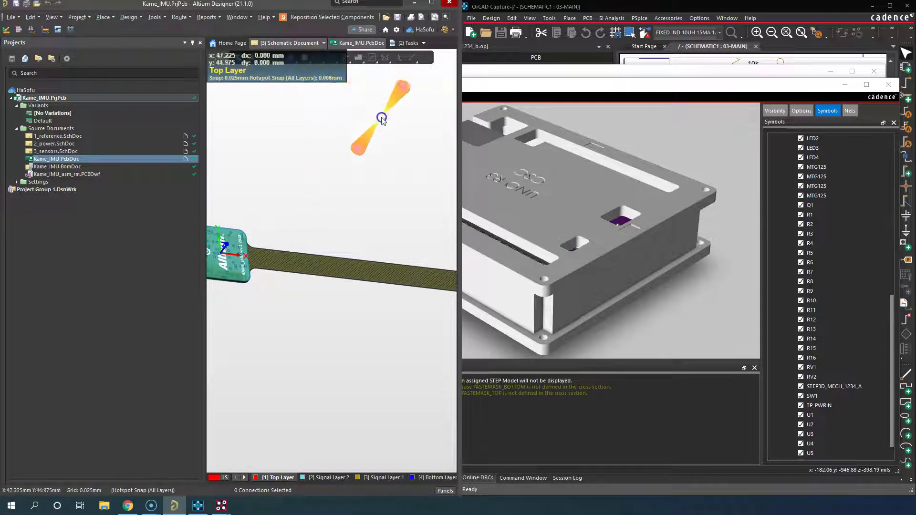
click(223, 44)
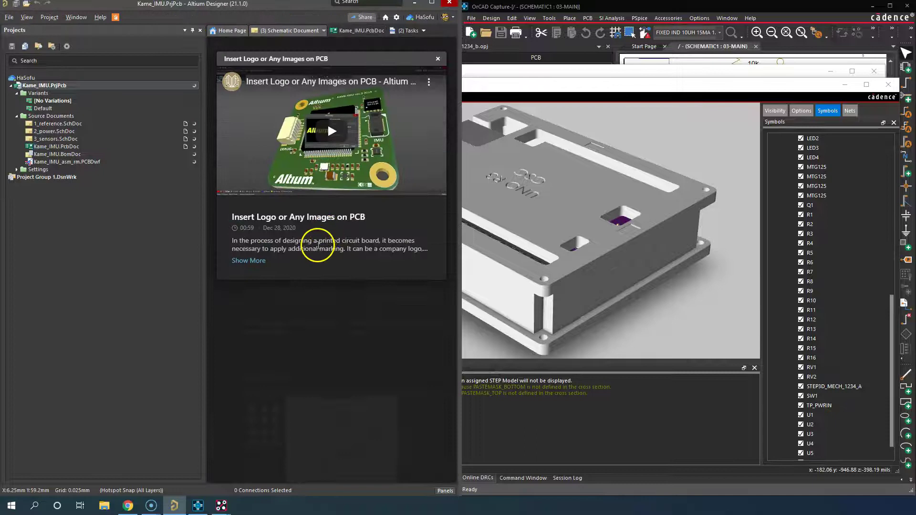
click(440, 58)
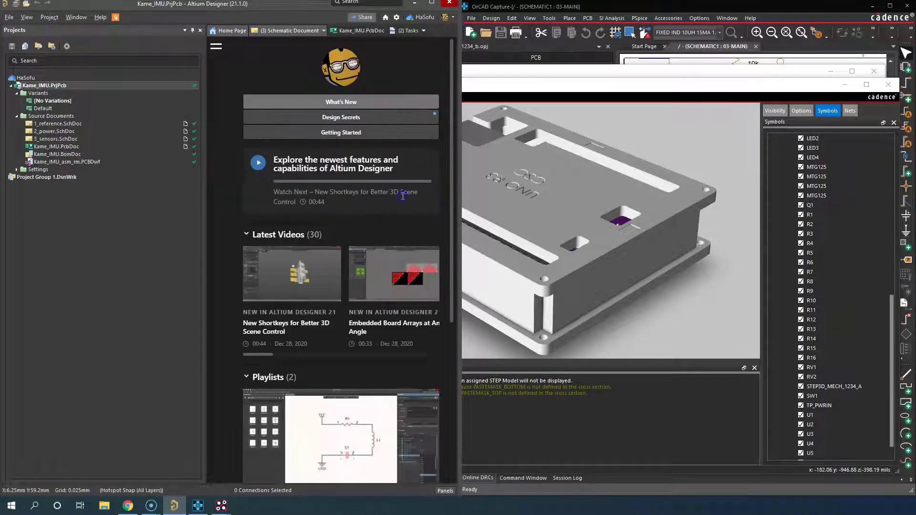
Widen the window, re-expand Latest Videos, and preview 'New Shortkeys for Better 3D Scene Control'
drag(453, 208, 549, 210)
scroll(428, 263, down, 5)
scroll(372, 220, up, 4)
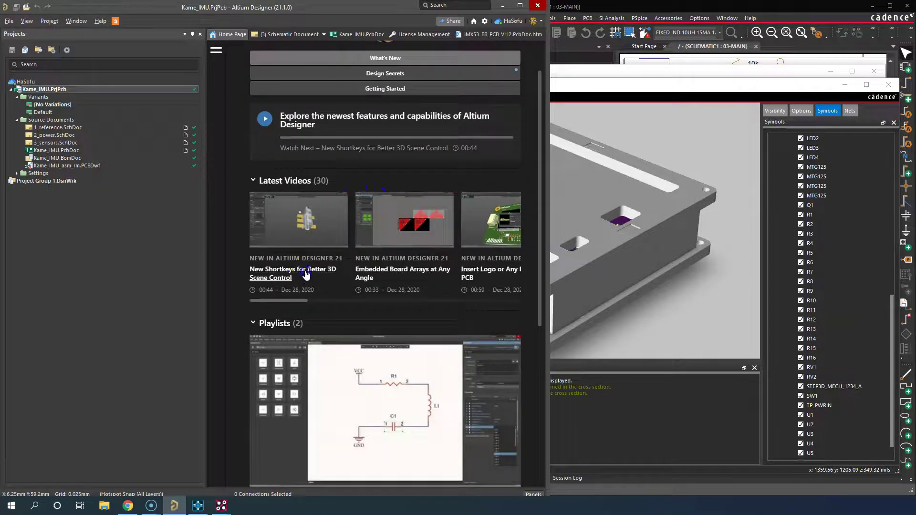
click(303, 182)
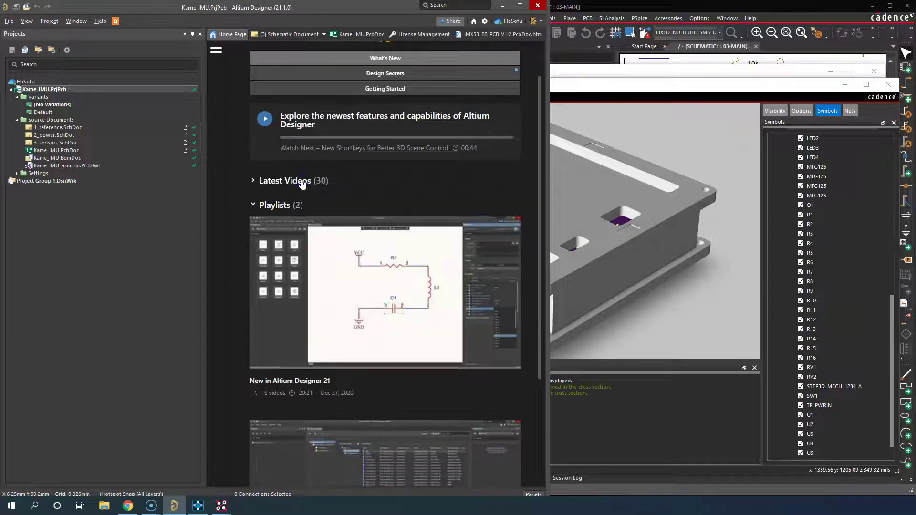
click(302, 182)
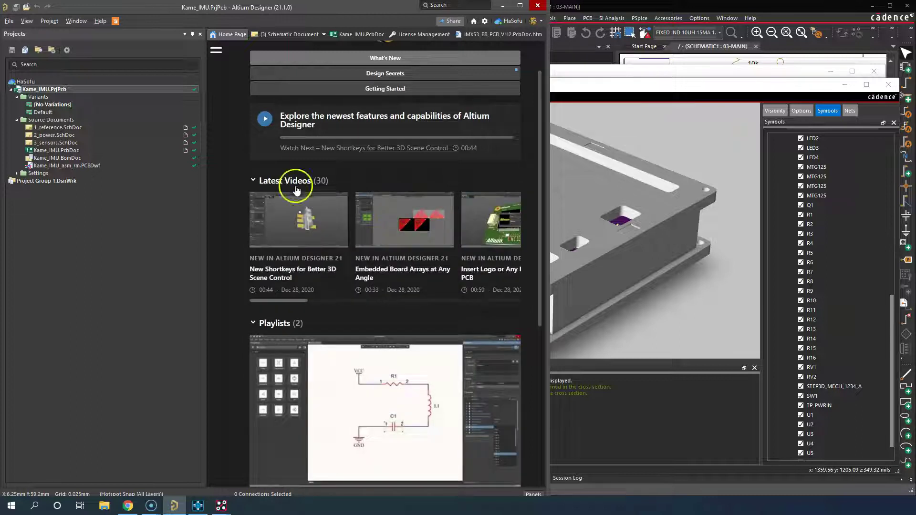
click(309, 225)
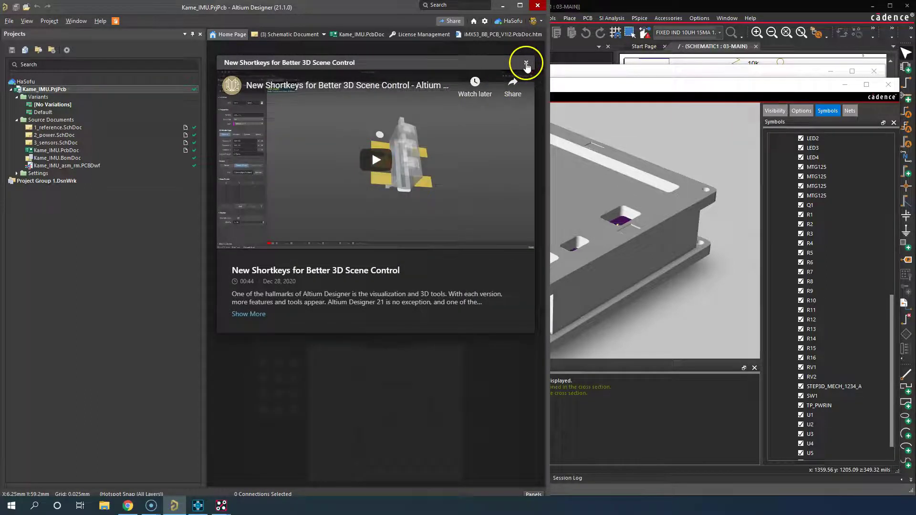
Close the video preview and bring up OrCAD Capture's Start Page
click(526, 64)
click(623, 75)
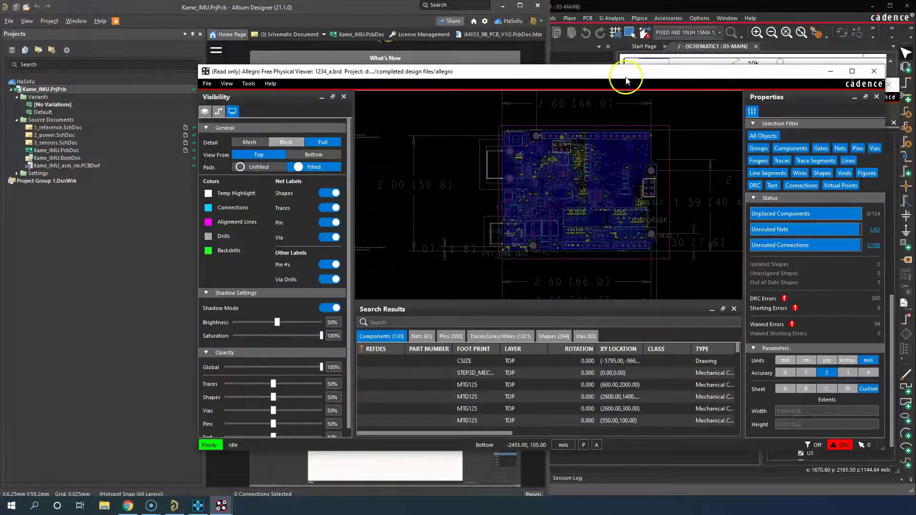
click(614, 6)
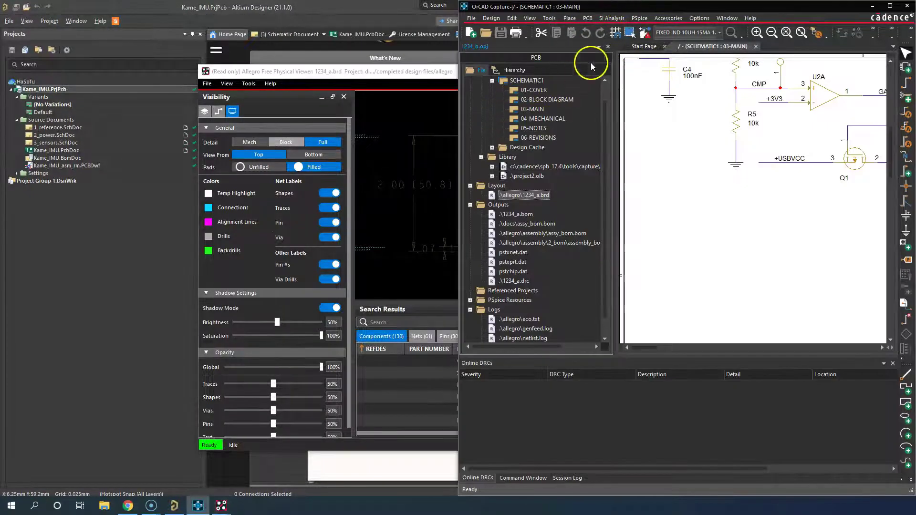
click(644, 46)
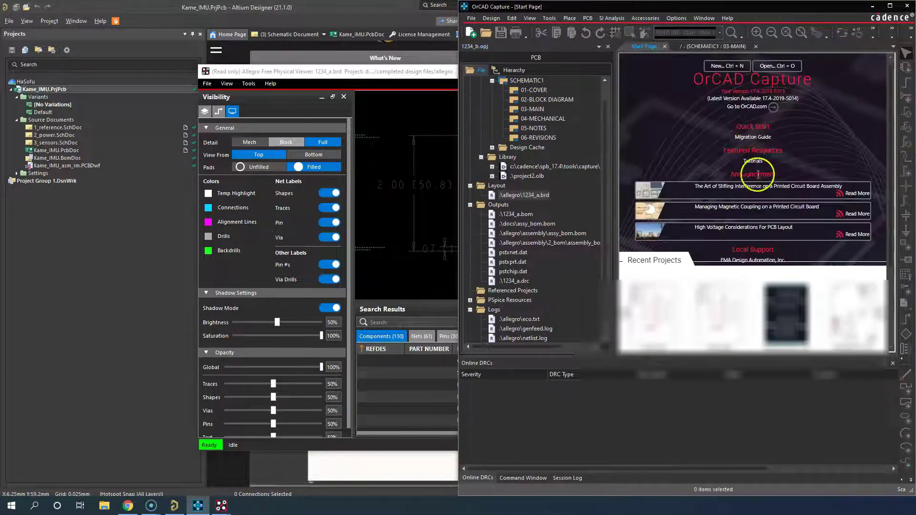
scroll(783, 182, down, 3)
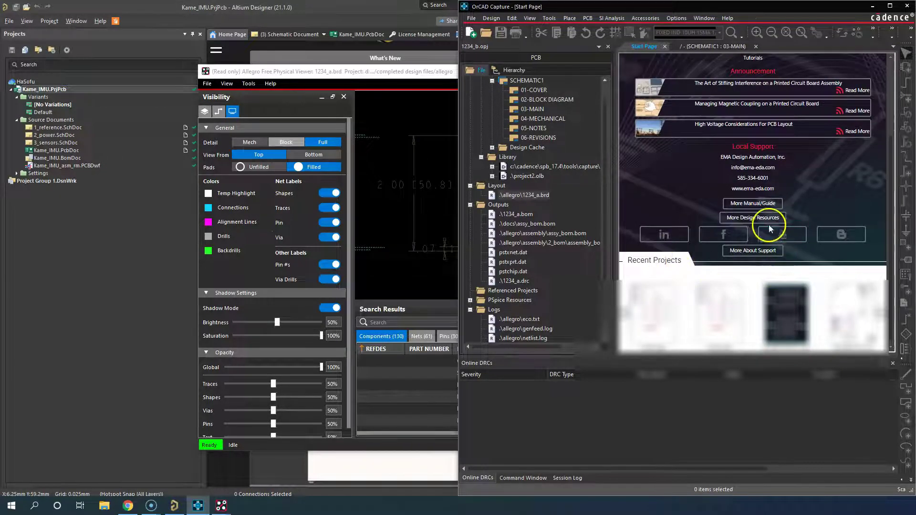
scroll(810, 200, up, 1)
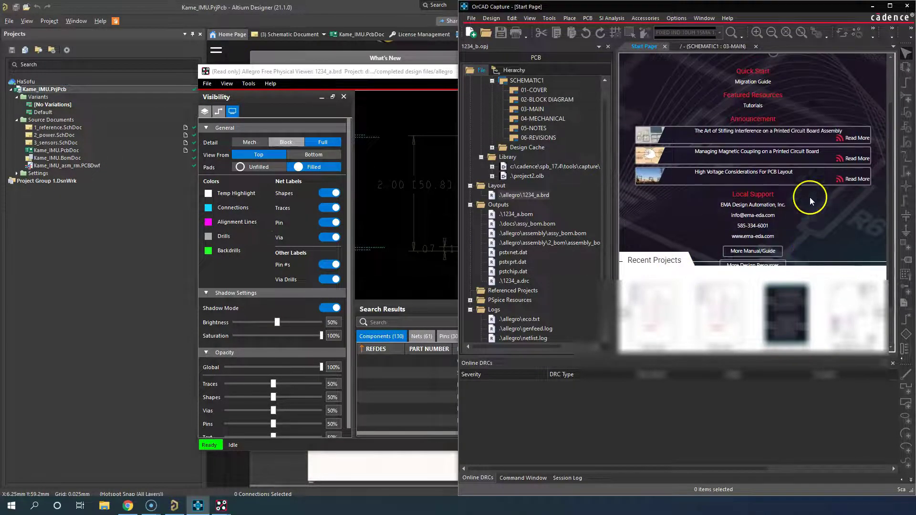
Maximize OrCAD Capture to full screen, then switch back to Altium Designer
click(890, 6)
click(634, 177)
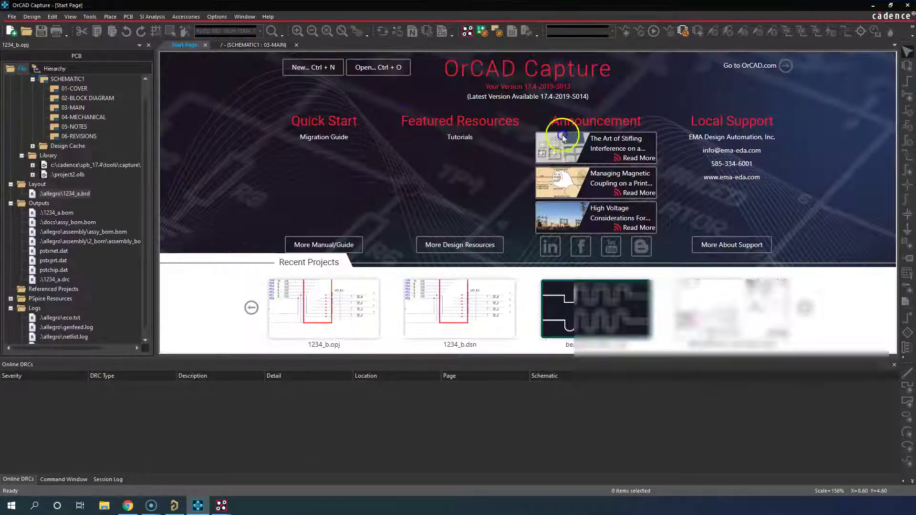
click(463, 152)
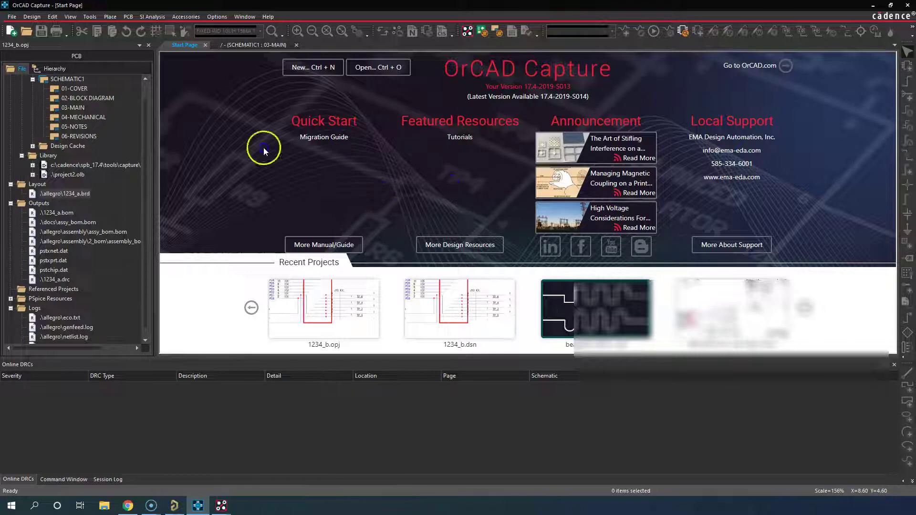
click(174, 505)
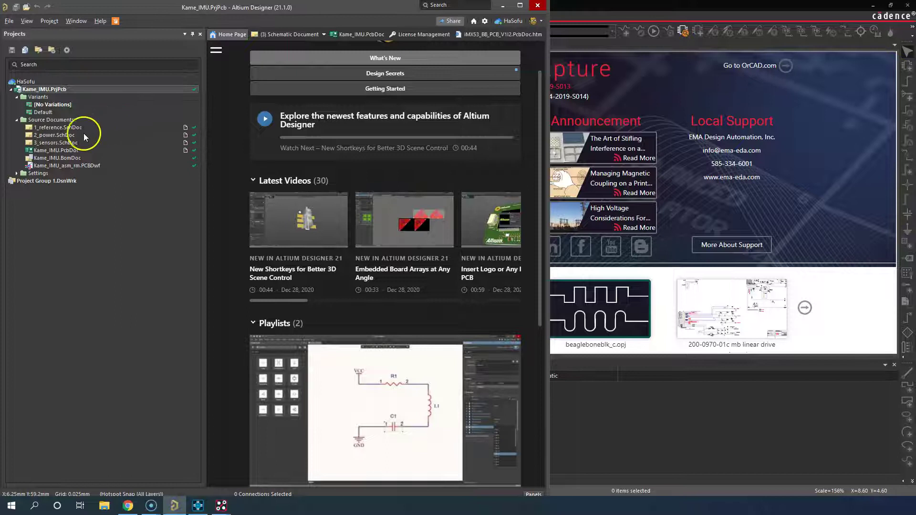
Open 1_reference.SchDoc, then 2_power.SchDoc, and zoom over its LP5907 and MMBT2222 circuit
click(294, 36)
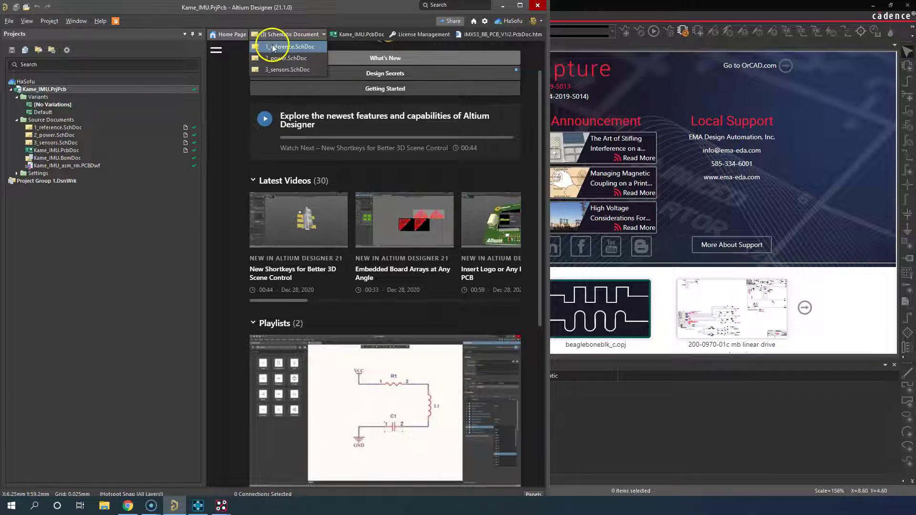
click(271, 47)
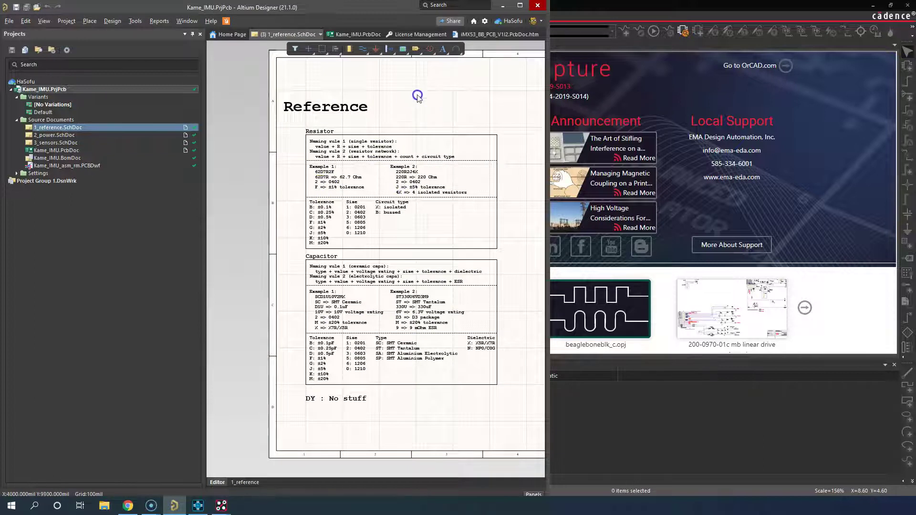
click(91, 136)
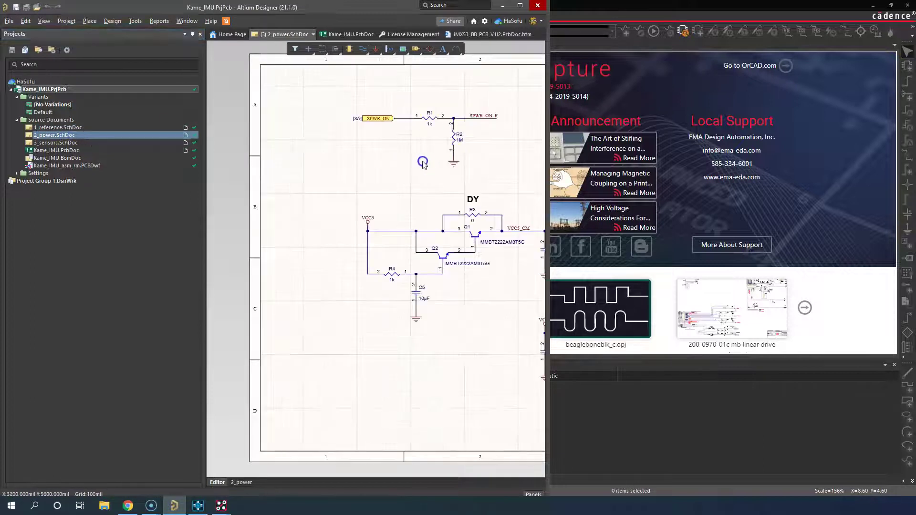
ctrl+scroll(422, 163, down, 5)
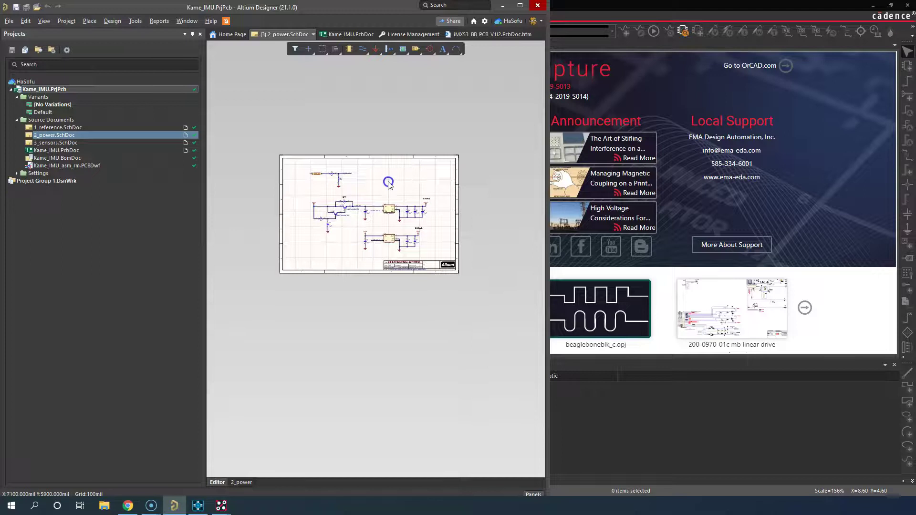
ctrl+scroll(389, 184, up, 8)
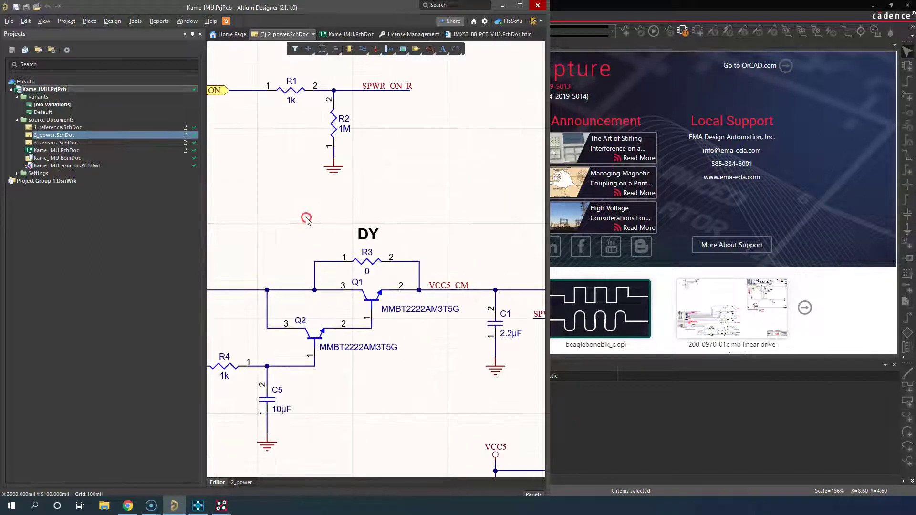
ctrl+scroll(308, 220, up, 2)
ctrl+scroll(327, 217, down, 4)
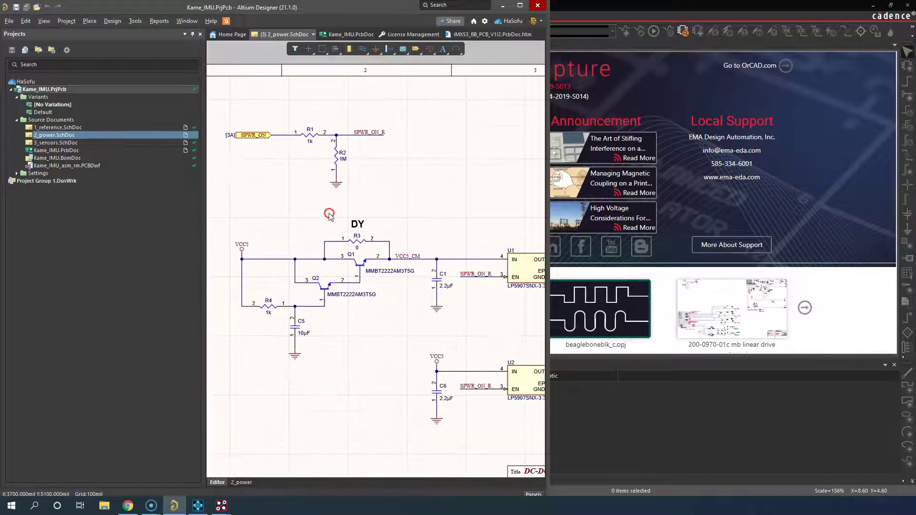
ctrl+scroll(329, 213, up, 1)
ctrl+scroll(344, 214, down, 2)
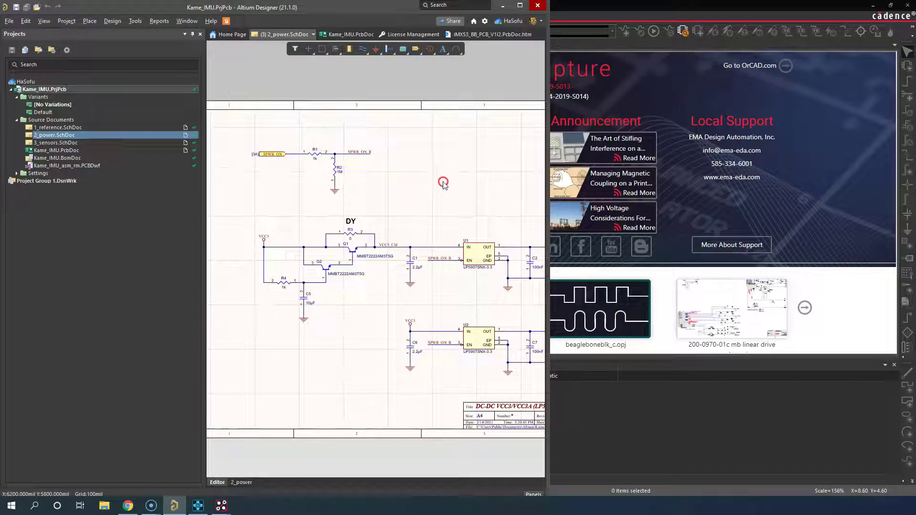
ctrl+scroll(444, 184, down, 1)
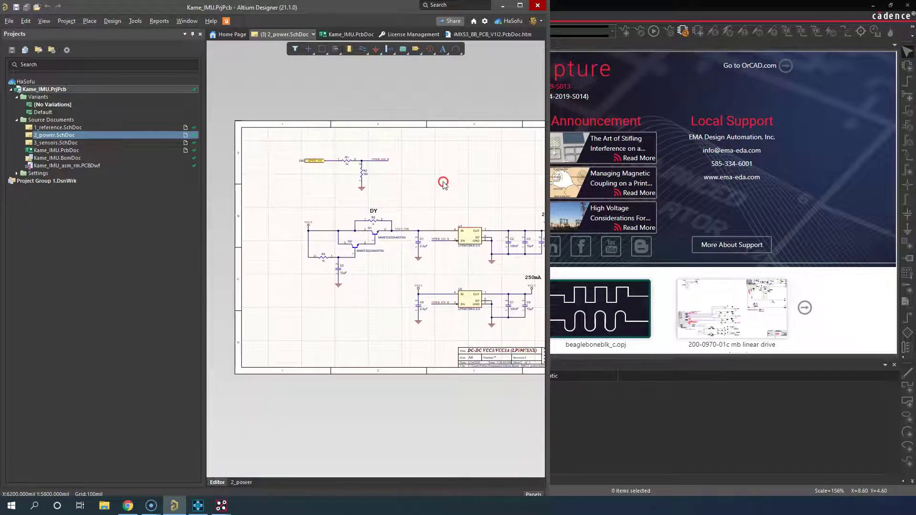
ctrl+scroll(440, 180, up, 3)
mouse_move(221, 505)
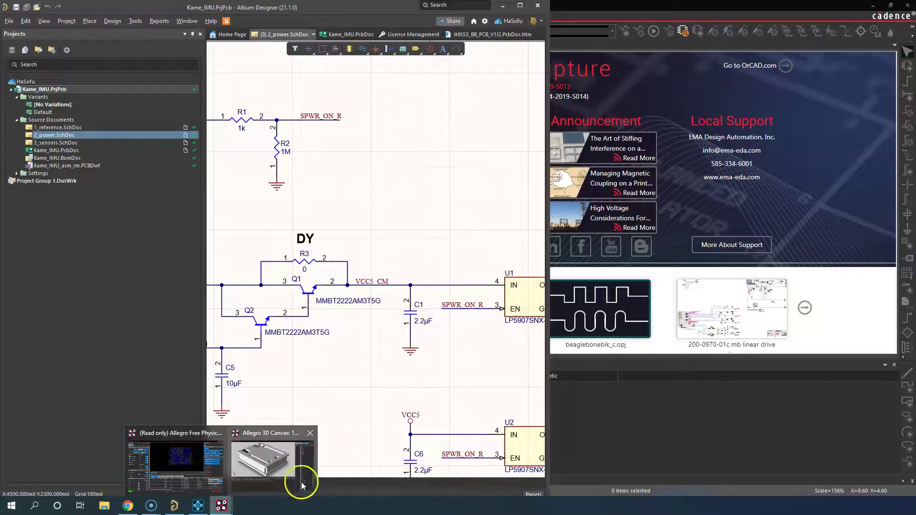
In OrCAD, open the 03-MAIN page and zoom around it, then bring Altium forward
click(203, 507)
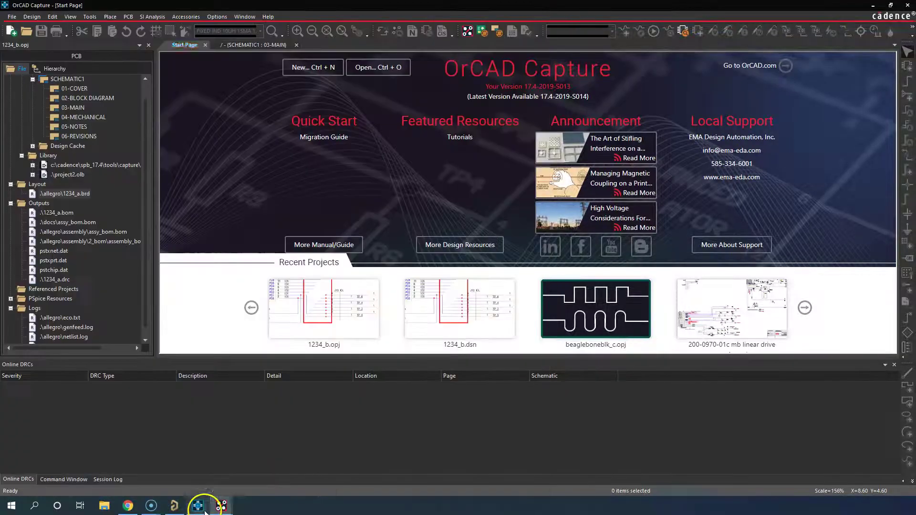
click(80, 108)
double_click(80, 108)
scroll(348, 210, down, 1)
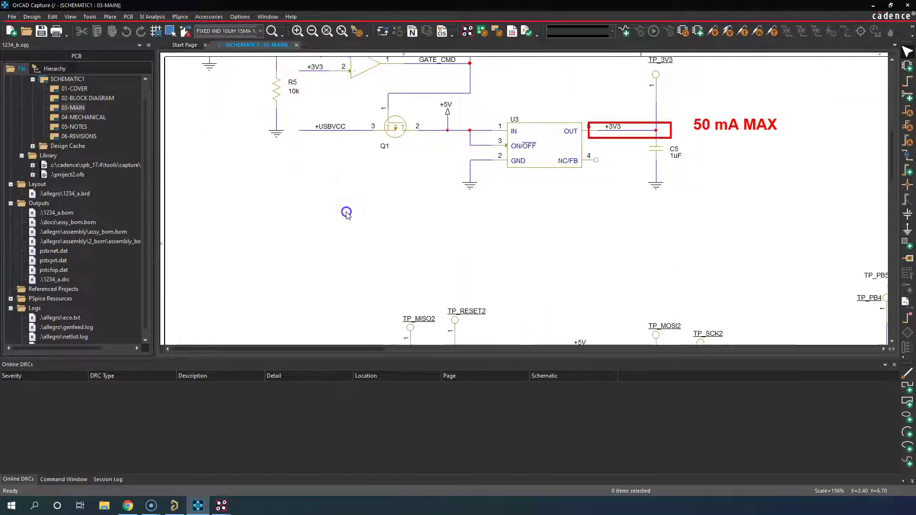
scroll(348, 212, up, 1)
scroll(348, 210, down, 1)
ctrl+scroll(348, 210, down, 3)
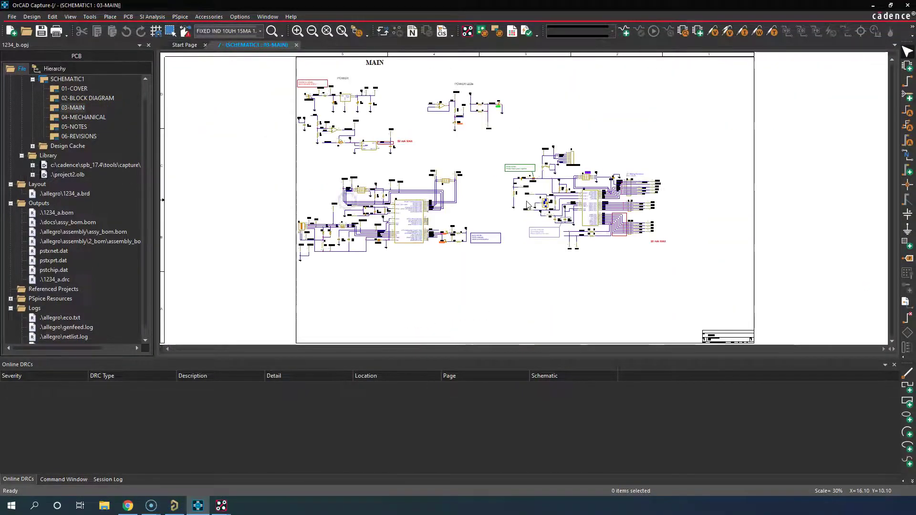
ctrl+scroll(529, 205, up, 1)
ctrl+scroll(529, 206, up, 4)
ctrl+scroll(529, 205, down, 3)
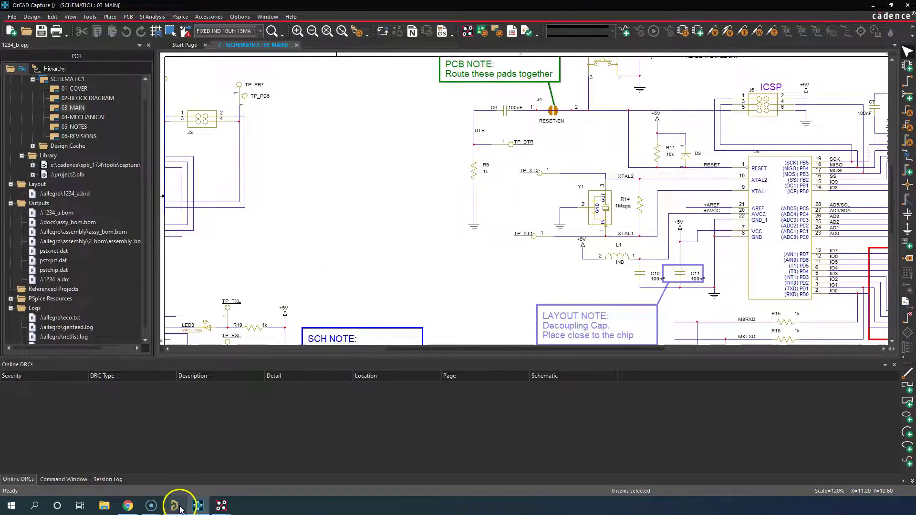
click(178, 507)
ctrl+scroll(465, 224, up, 2)
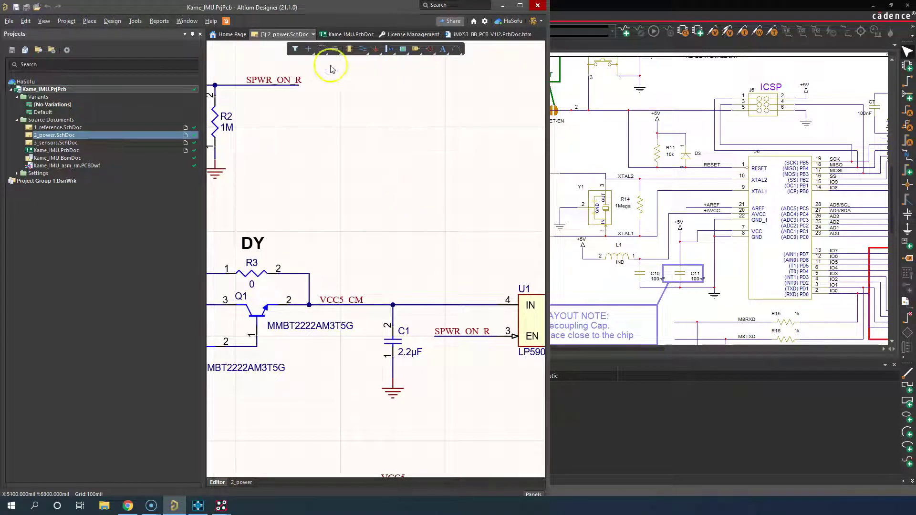
Open the Kame_IMU.PcbDoc tab and rotate the 3D board to a new angle
click(323, 35)
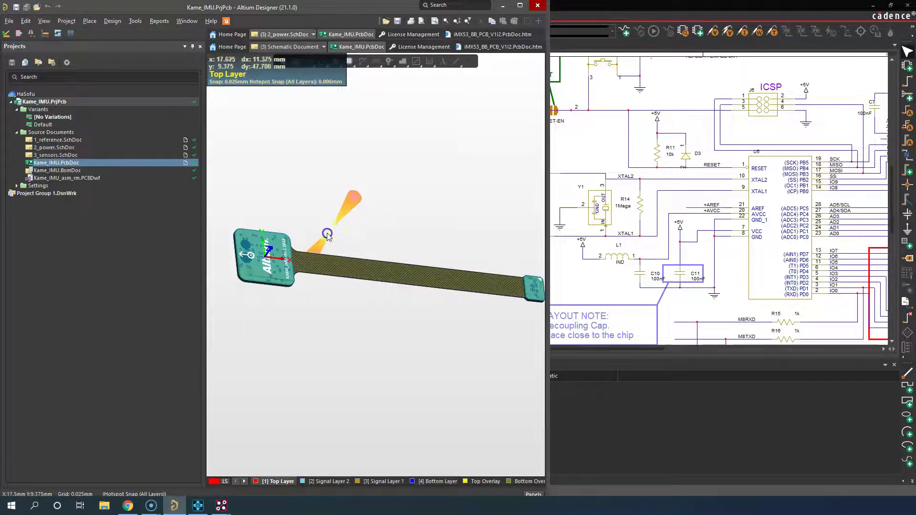
click(329, 235)
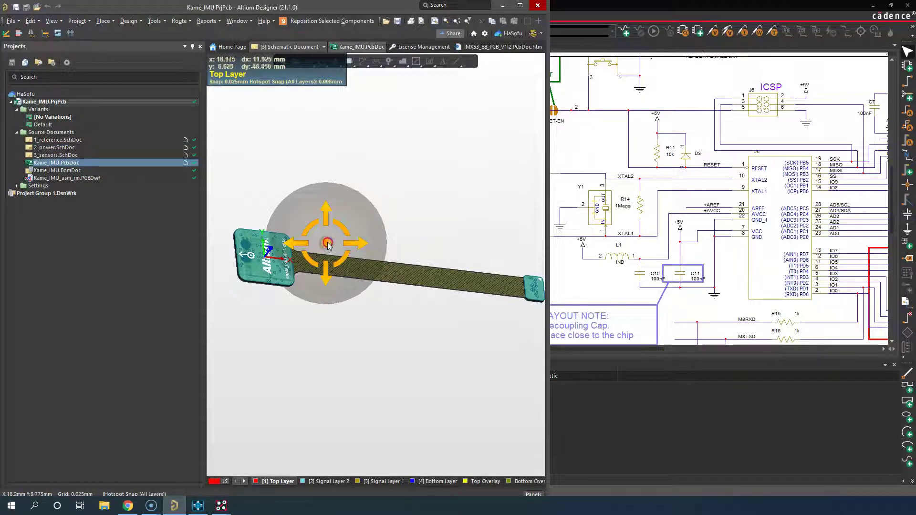
drag(333, 235, 428, 177)
Briefly activate OrCAD Capture, then return to Altium and maximize its window
click(603, 160)
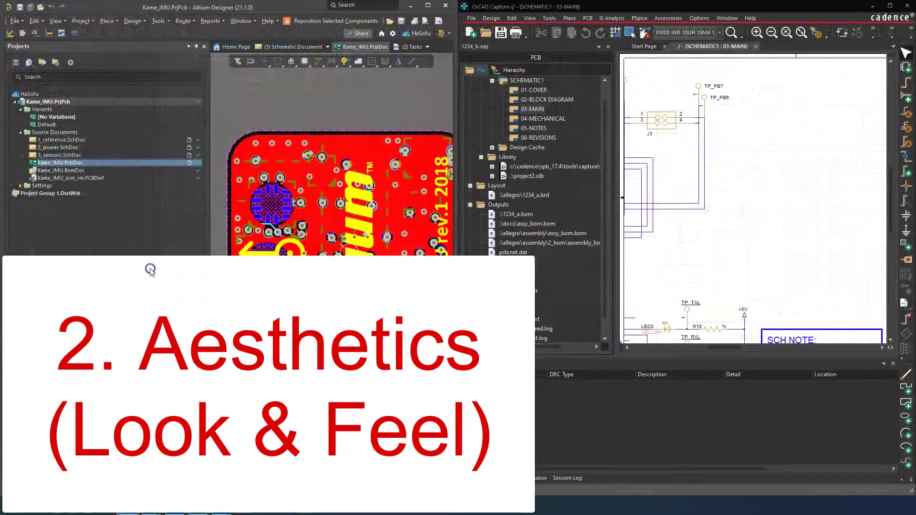
click(758, 172)
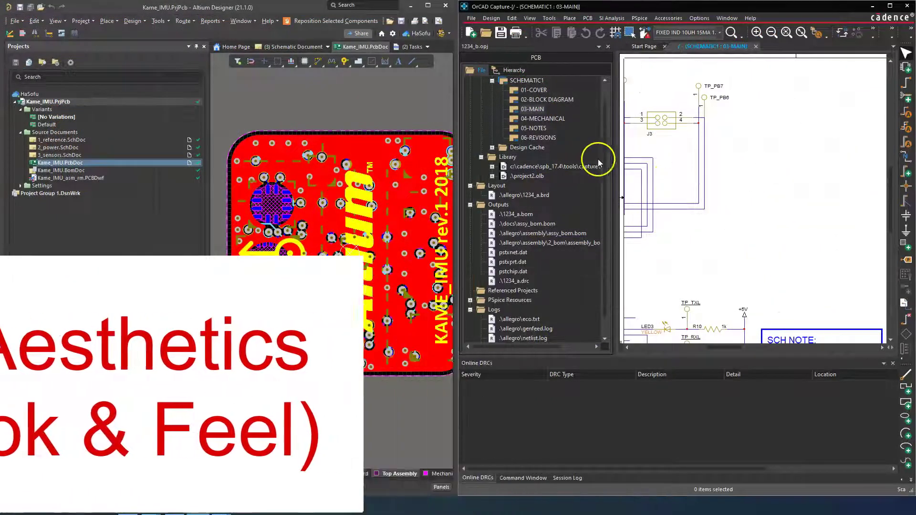
drag(605, 160, 609, 117)
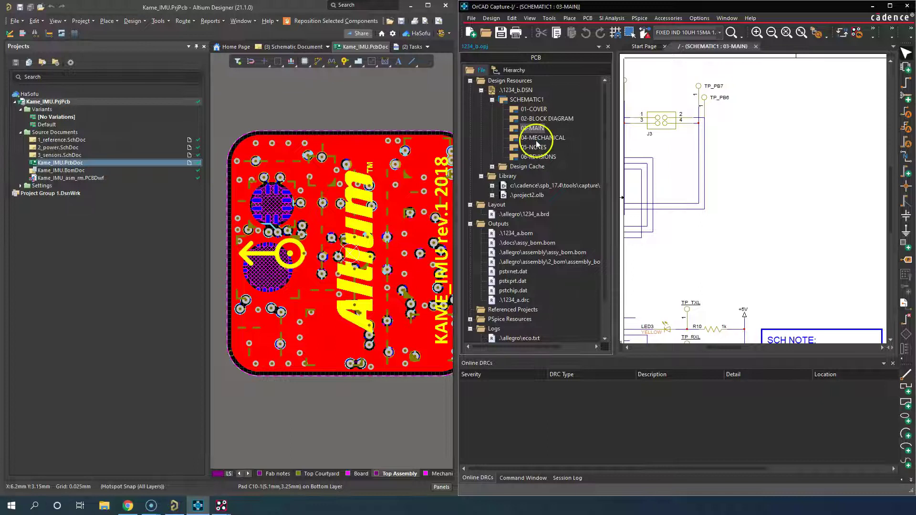
click(271, 104)
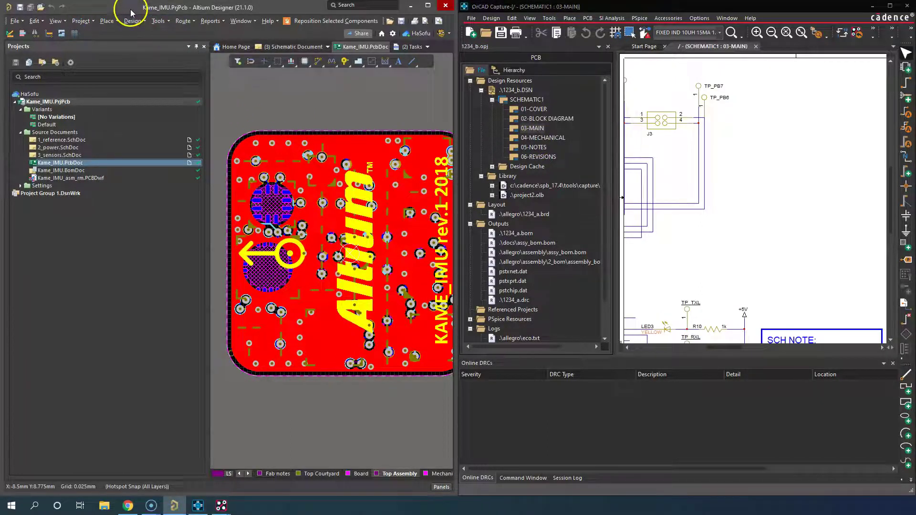
click(427, 7)
Glance at License Management, return to the Kame_IMU PCB, and browse the Project and Place menus
click(495, 43)
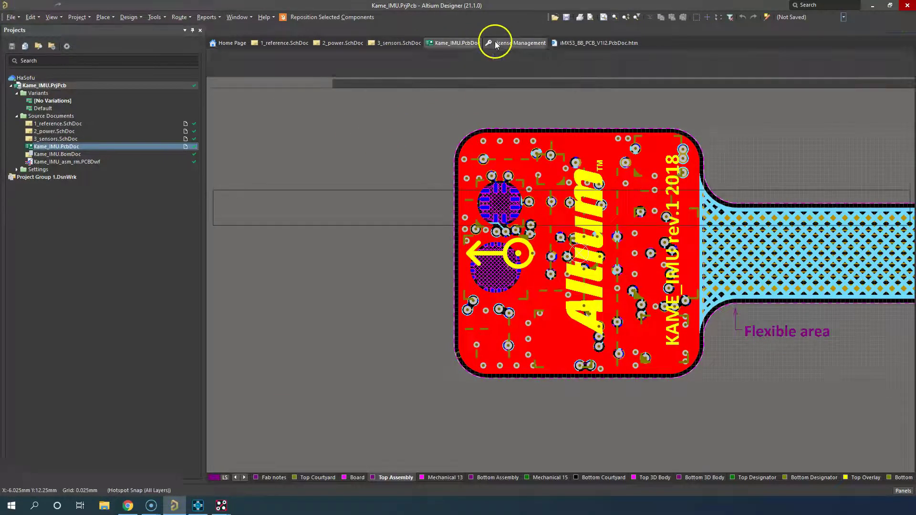
click(440, 42)
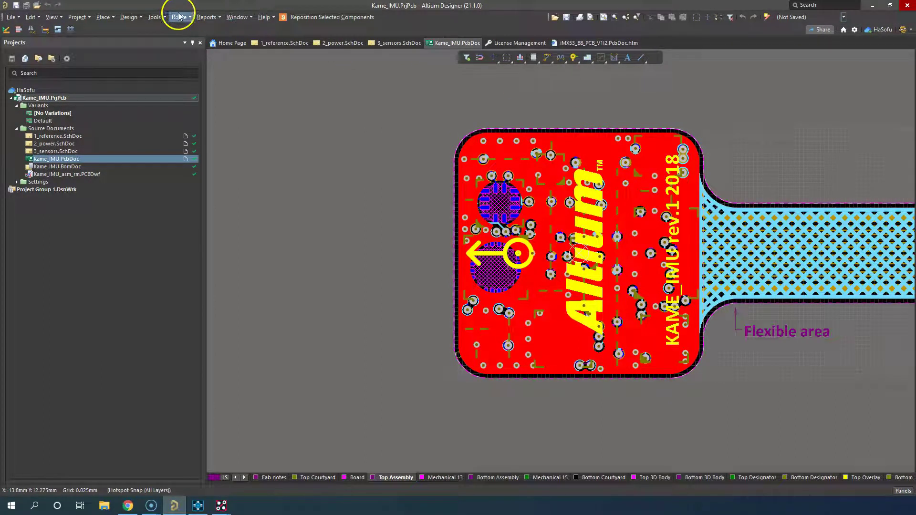
click(78, 17)
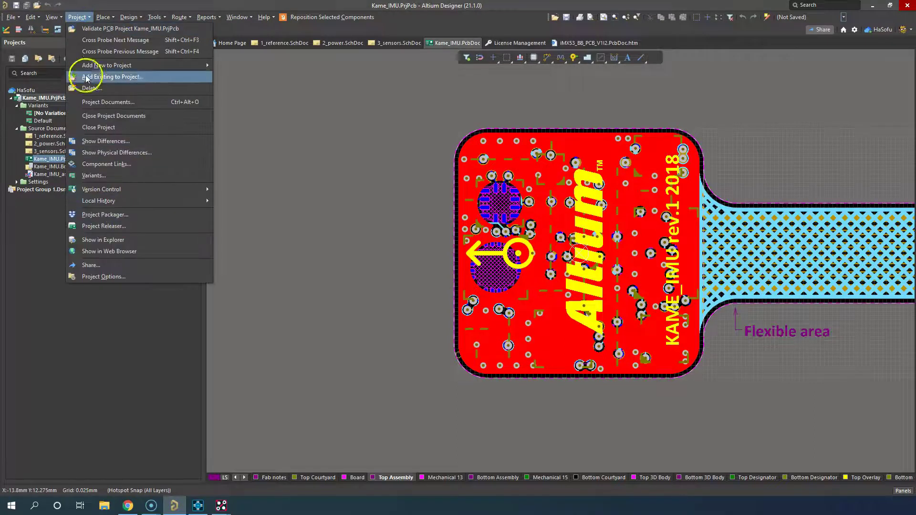
mouse_move(113, 17)
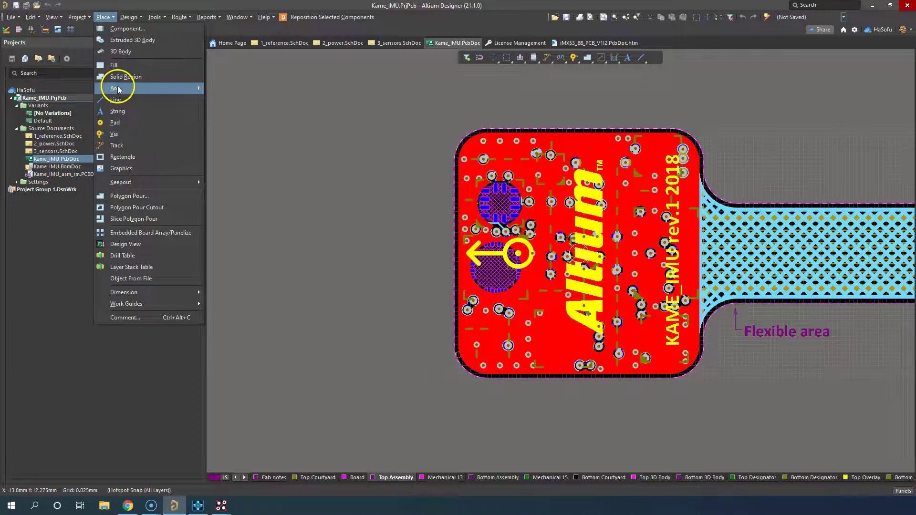
click(64, 222)
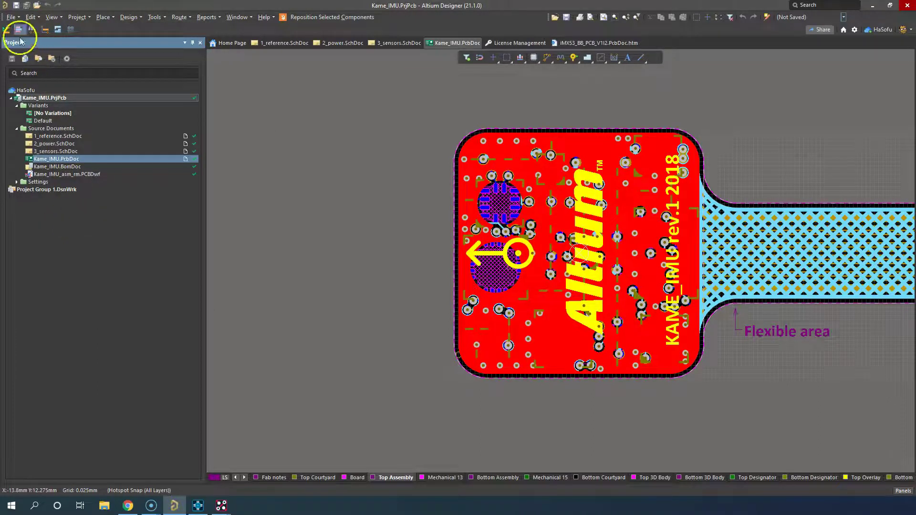
Browse the File and Reports menus to check the netlist status
click(15, 18)
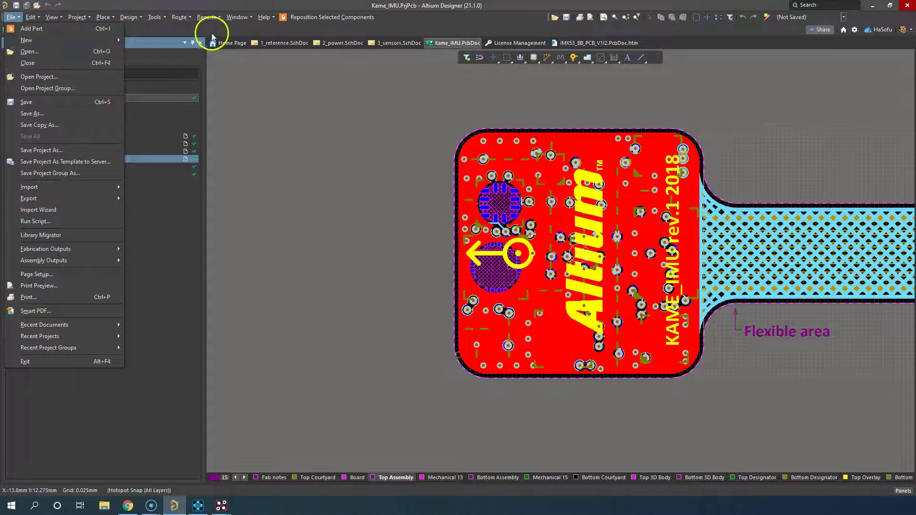
mouse_move(221, 20)
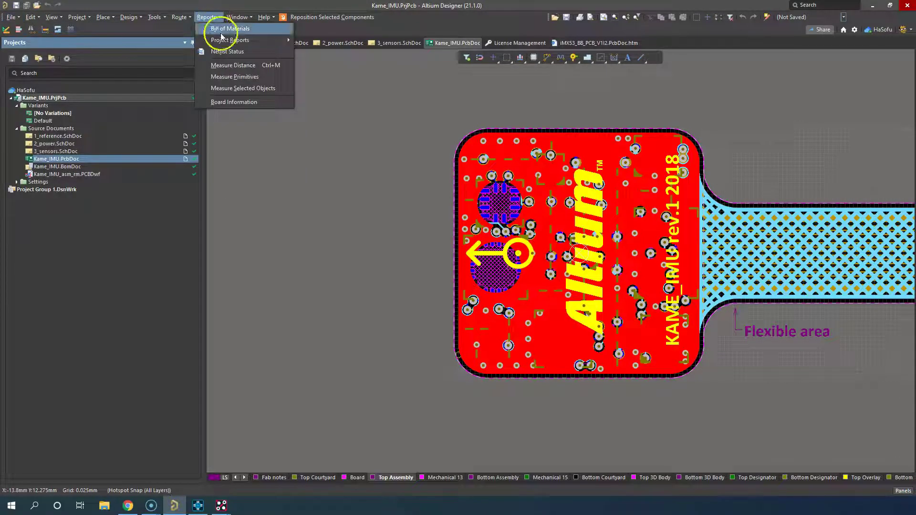
click(248, 51)
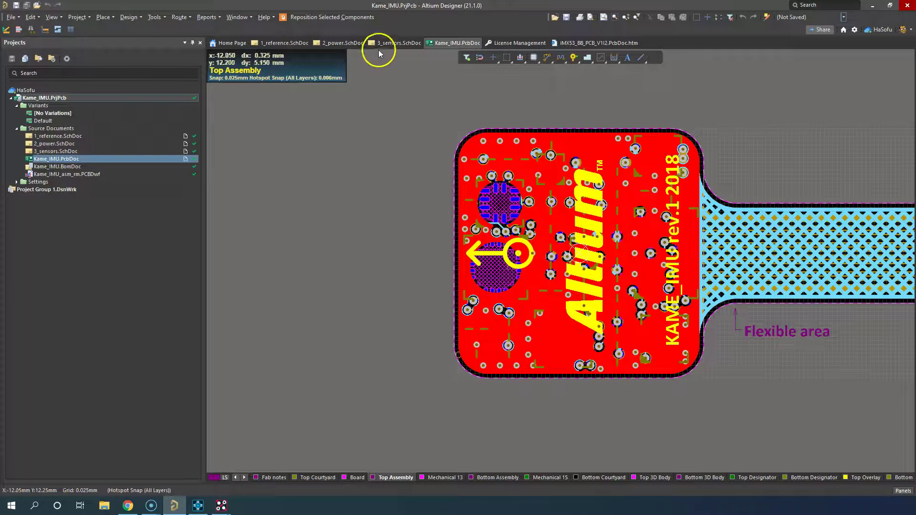
Switch to the 2_power schematic and look through the Tools menu
click(339, 42)
ctrl+scroll(405, 164, down, 3)
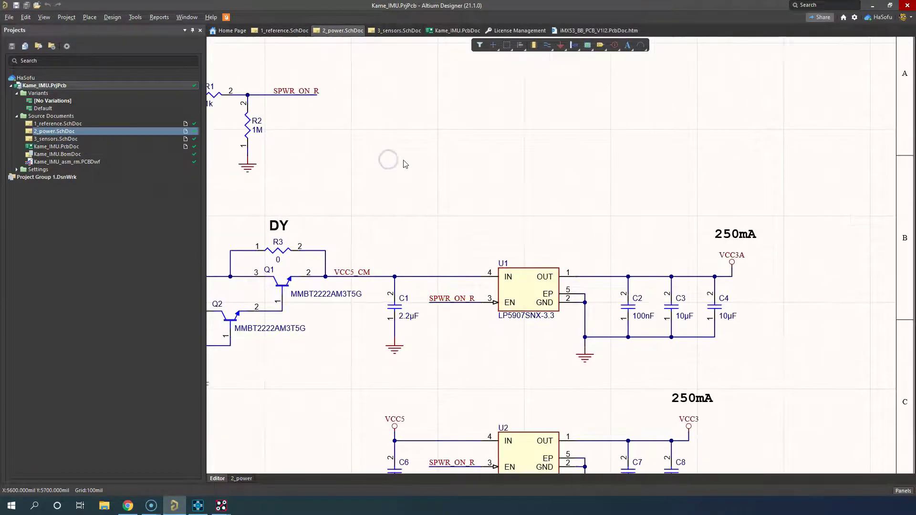
click(136, 17)
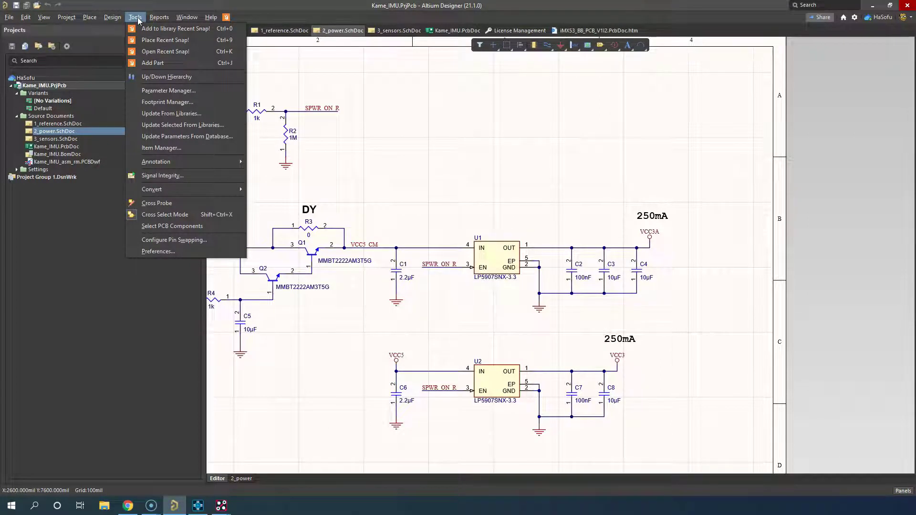
click(452, 162)
click(199, 505)
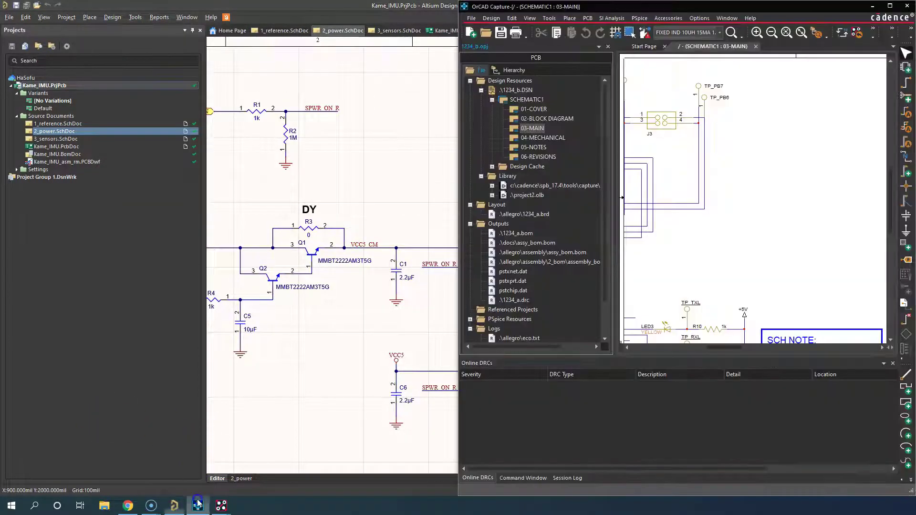
click(678, 115)
click(891, 7)
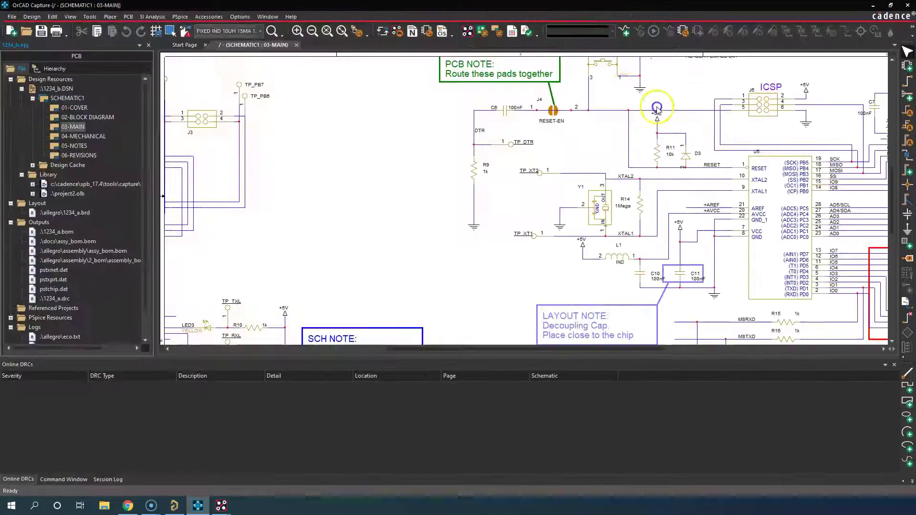
click(359, 138)
ctrl+scroll(344, 118, down, 2)
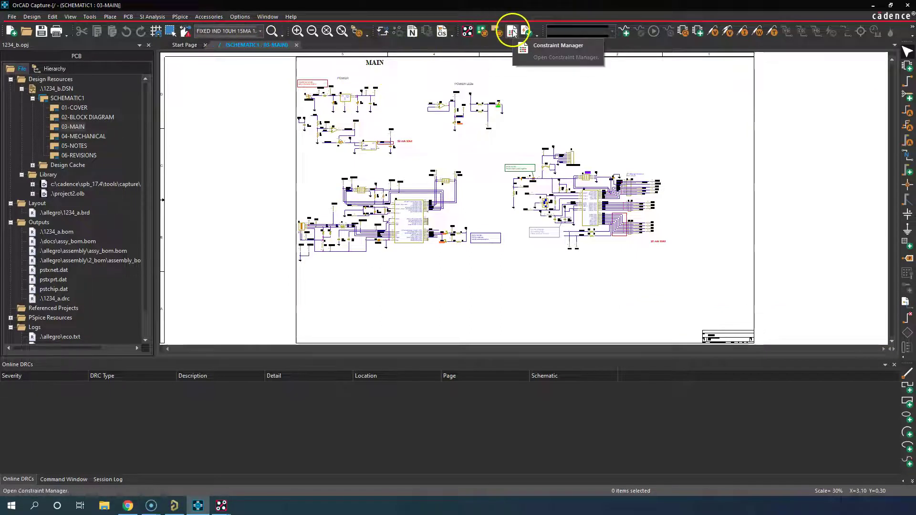
click(699, 37)
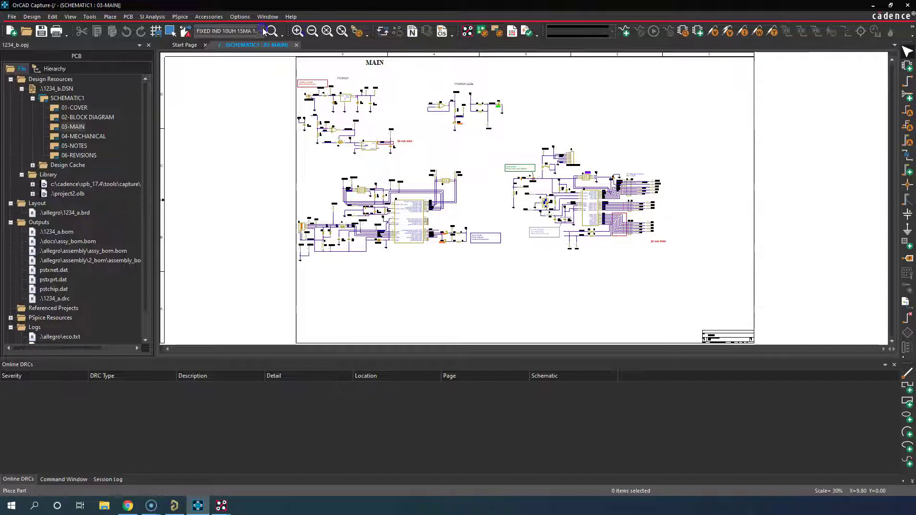
click(145, 18)
mouse_move(184, 20)
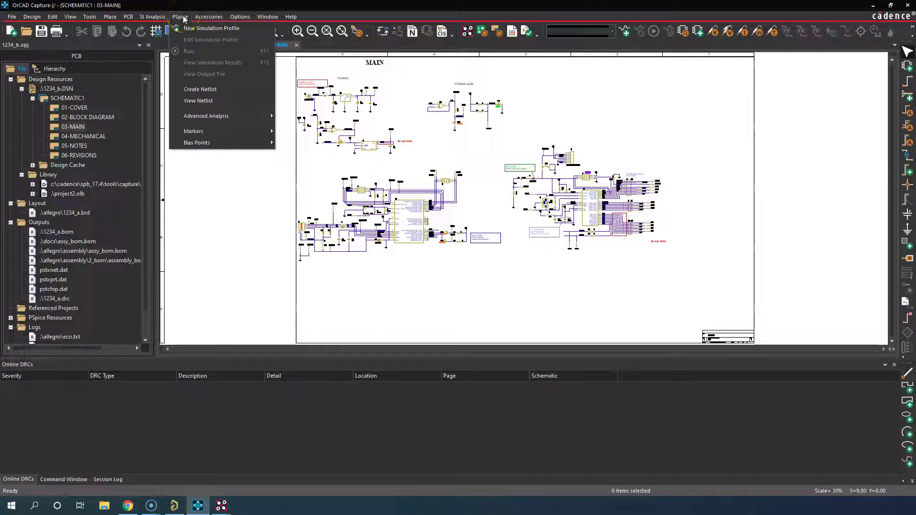
click(183, 18)
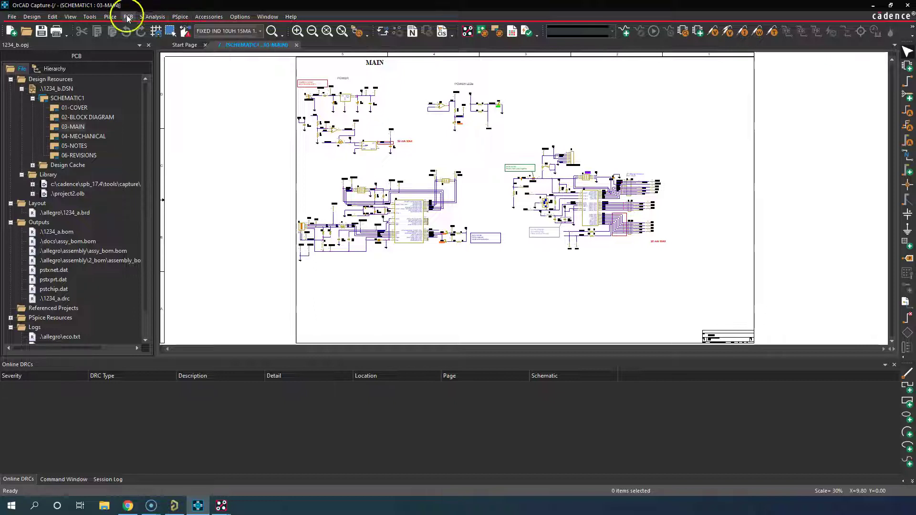
click(93, 17)
click(72, 17)
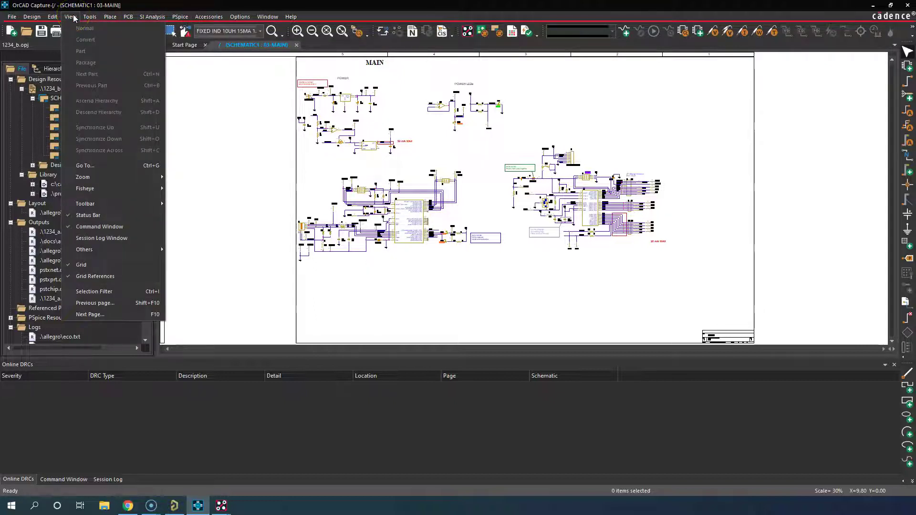
click(54, 17)
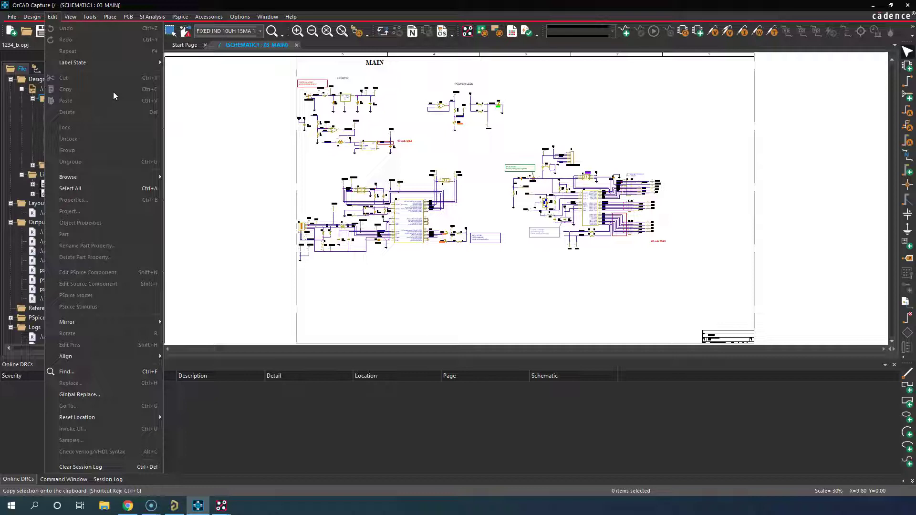
mouse_move(213, 19)
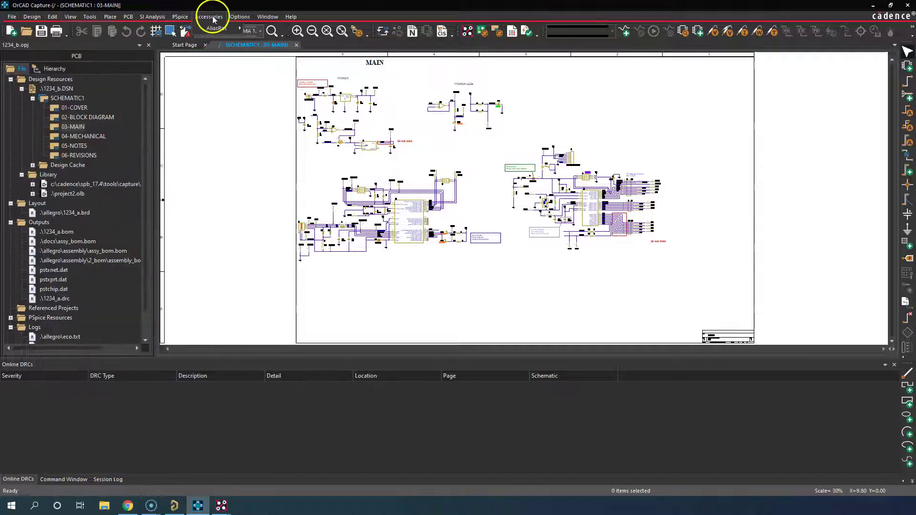
click(243, 18)
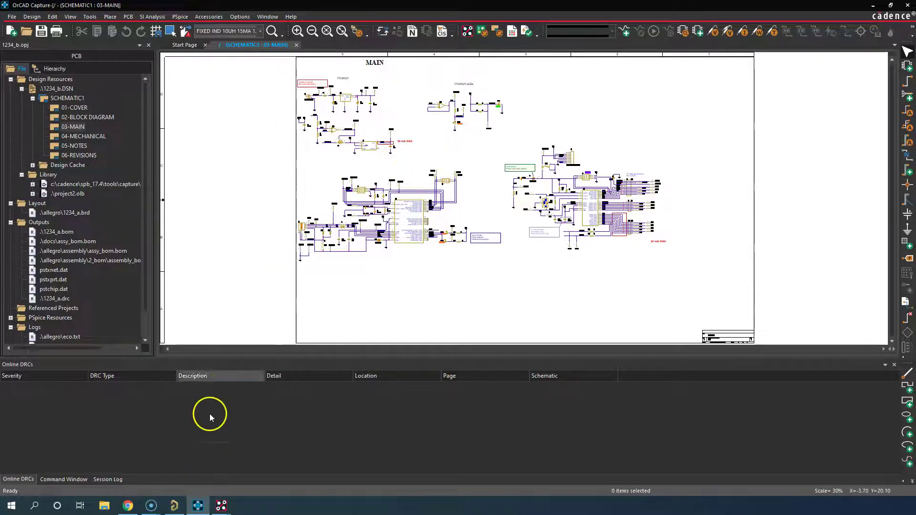
Return to Altium and zoom and pan 2_power.SchDoc to frame the LP5907 regulator circuit
click(174, 505)
ctrl+scroll(423, 92, down, 4)
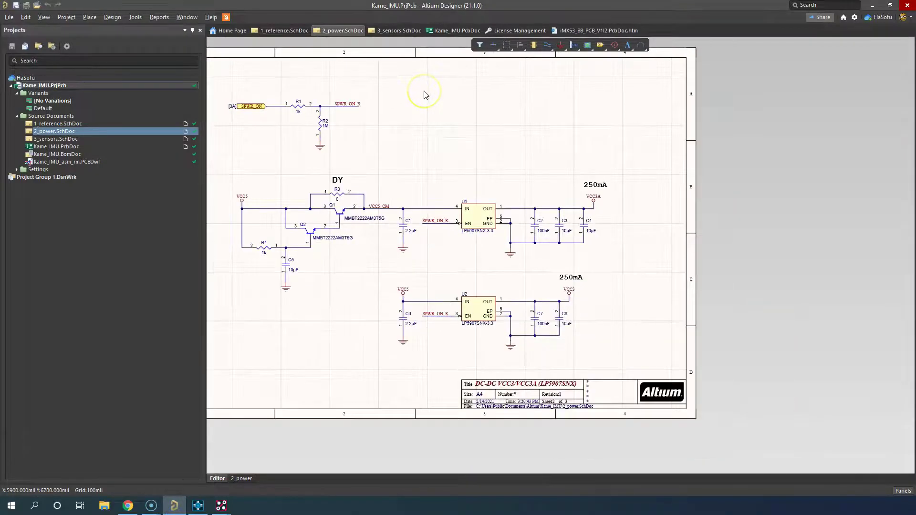
right_drag(423, 92, 511, 127)
ctrl+scroll(506, 129, up, 2)
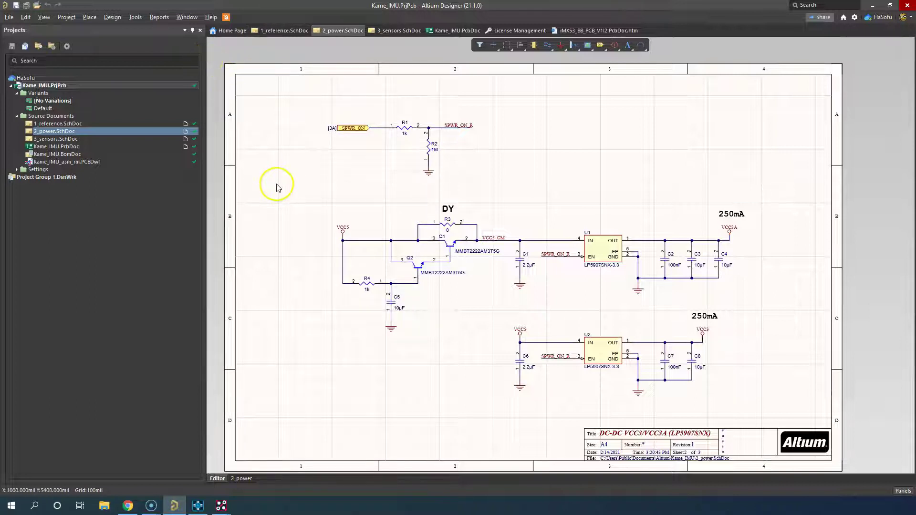
click(282, 171)
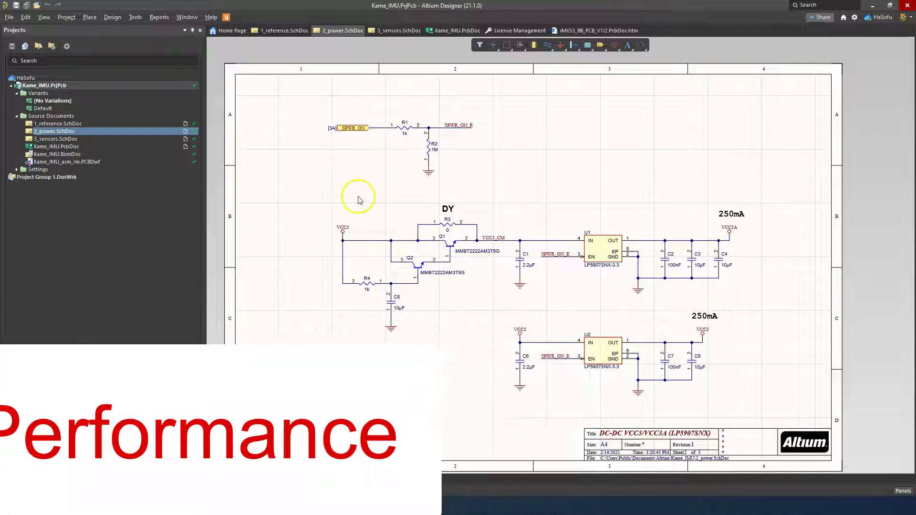
key(ctrl+Page_Down)
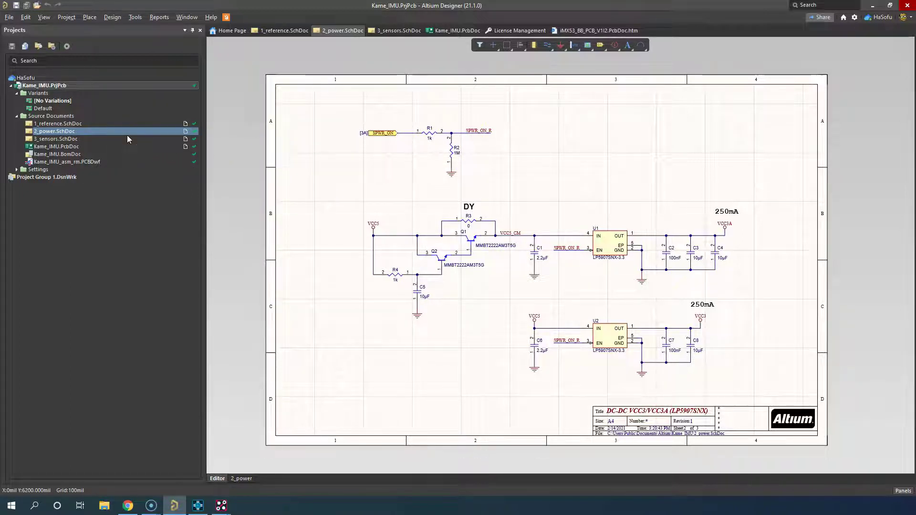
Switch to the Kame_IMU.PcbDoc layout and zoom in on the board
click(359, 110)
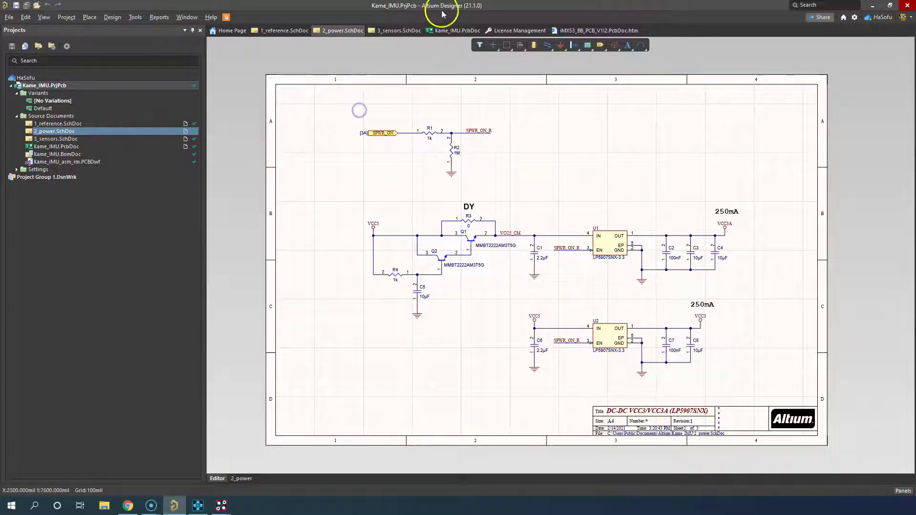
click(446, 31)
ctrl+scroll(577, 176, up, 2)
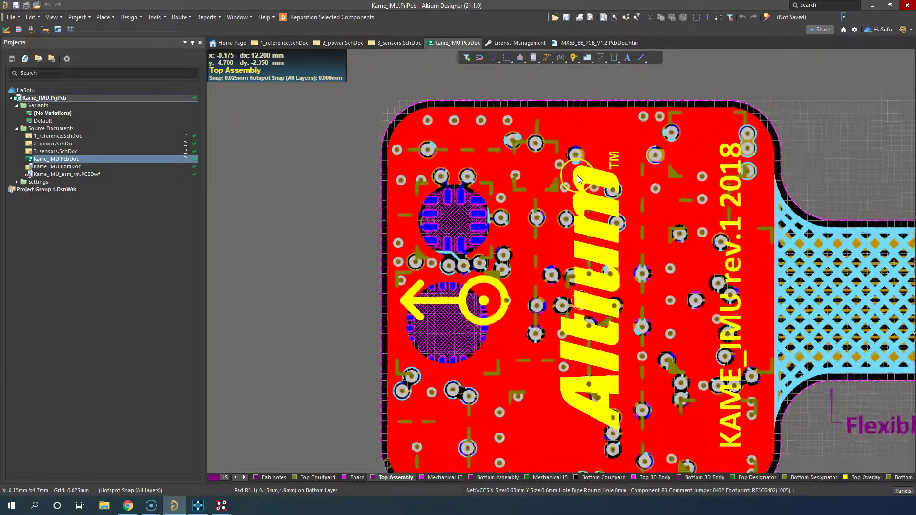
ctrl+scroll(577, 175, up, 1)
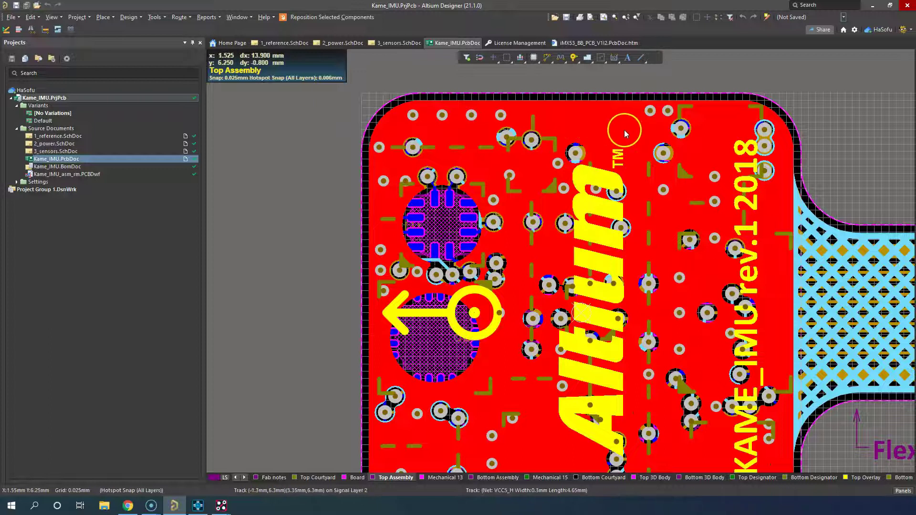
right_drag(626, 130, 555, 132)
ctrl+scroll(555, 130, up, 2)
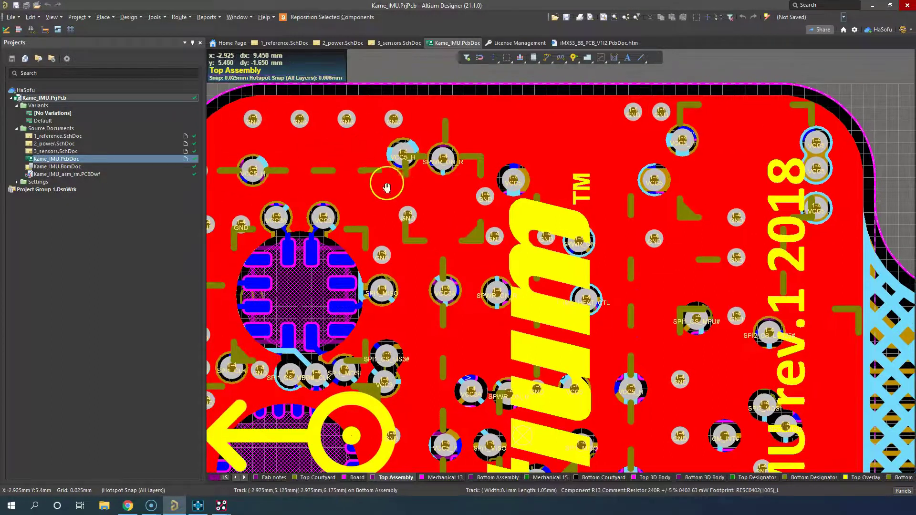
ctrl+scroll(286, 159, up, 2)
ctrl+scroll(296, 159, up, 1)
Run Polygon Actions > Repour Violating Polygons on the board, then zoom back out
right_click(308, 142)
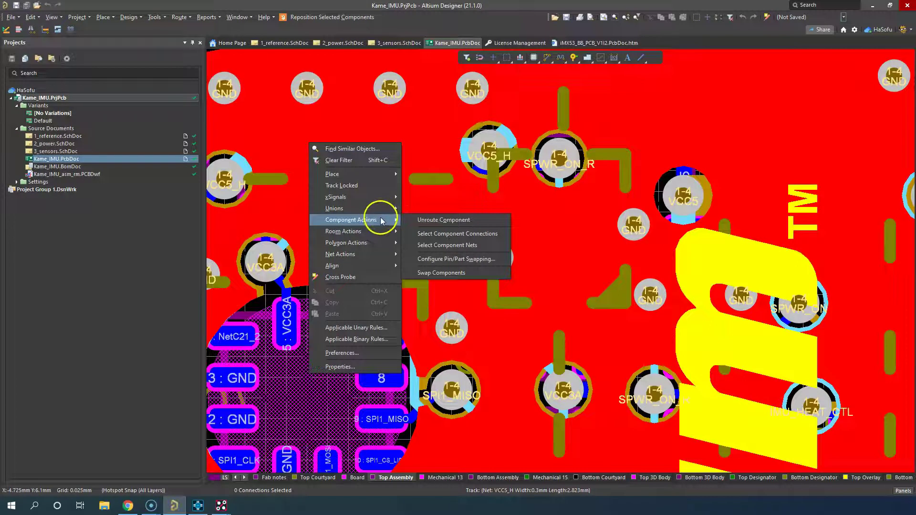
mouse_move(372, 231)
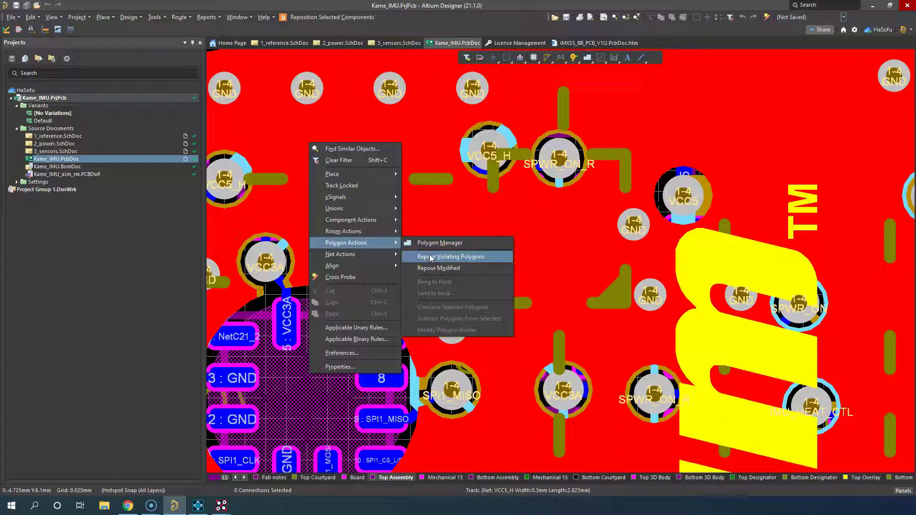
click(430, 257)
ctrl+scroll(408, 151, down, 2)
ctrl+scroll(408, 151, down, 3)
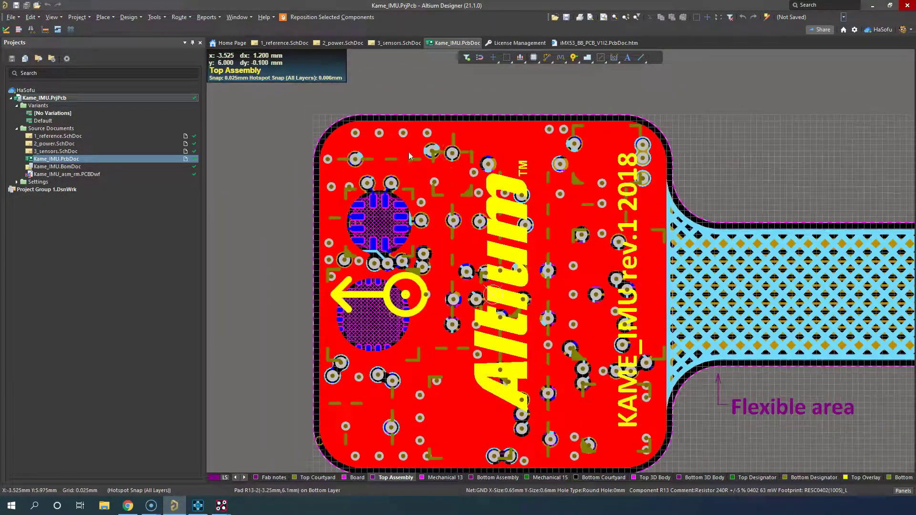
ctrl+scroll(542, 285, down, 1)
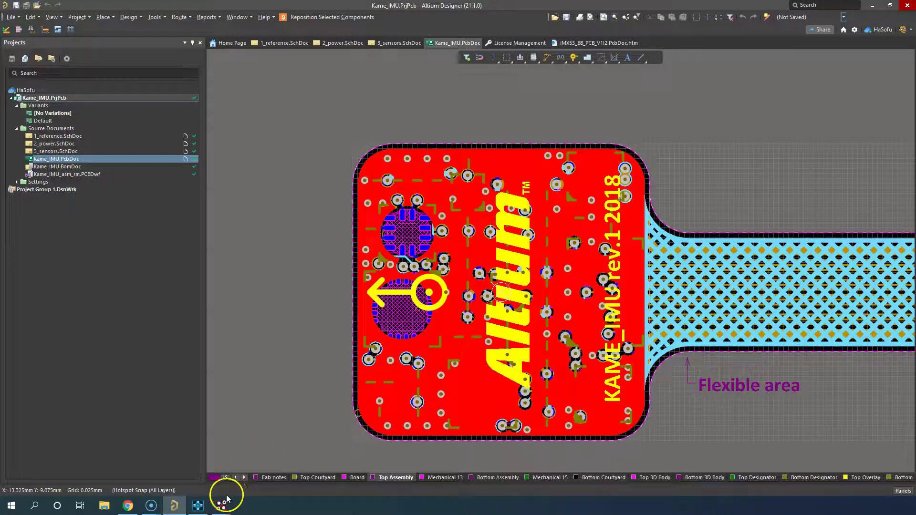
Bring up Allegro's 3D Canvas, then the read-only 1234_a.brd viewer, and zoom and pan over the board
mouse_move(225, 510)
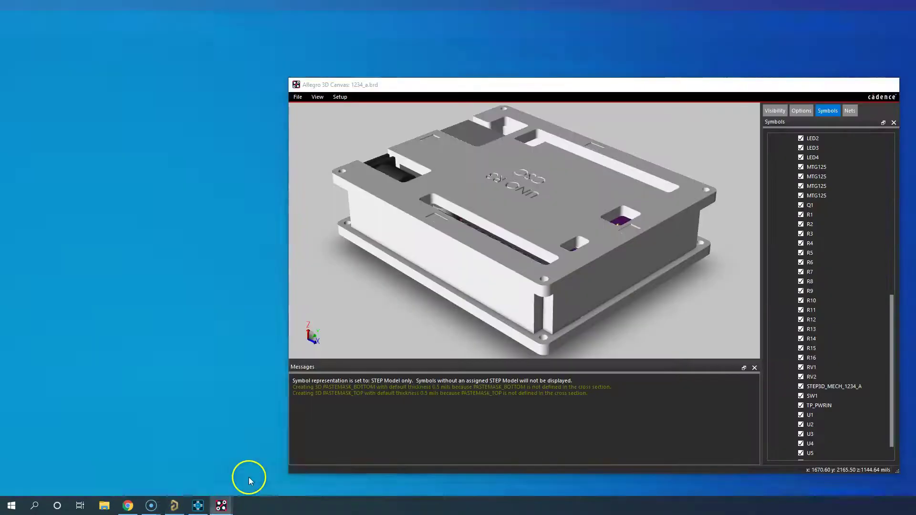
click(248, 478)
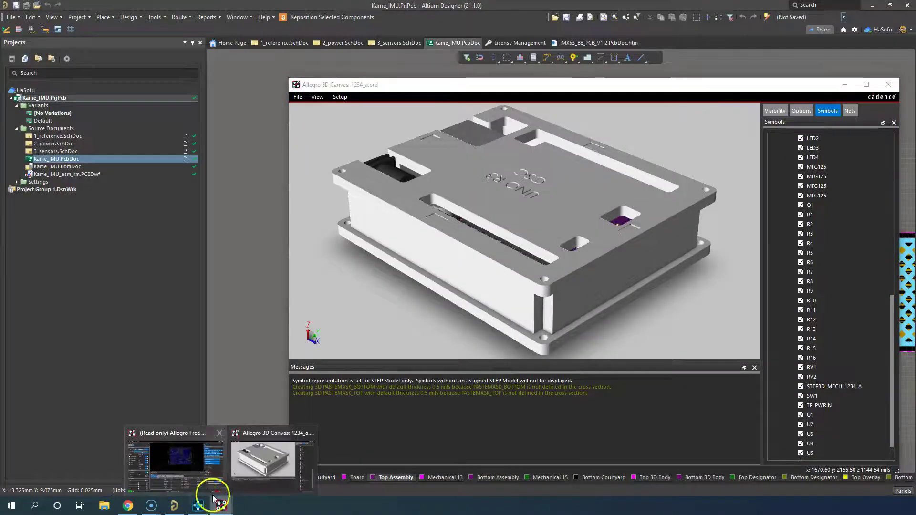
click(205, 474)
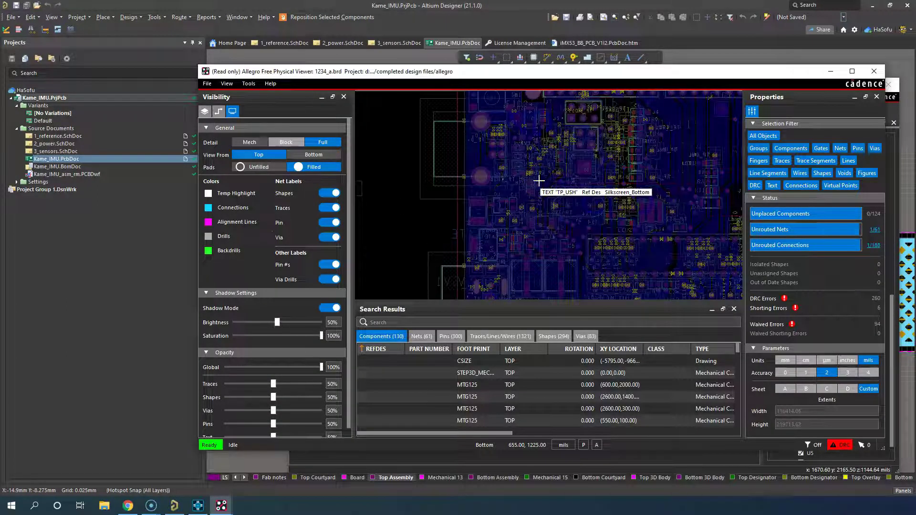
scroll(540, 180, down, 5)
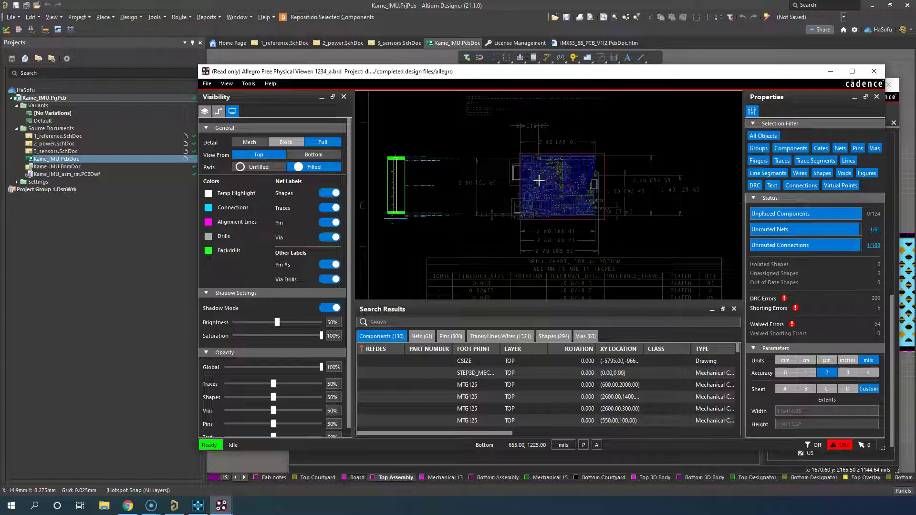
middle_drag(606, 167, 557, 163)
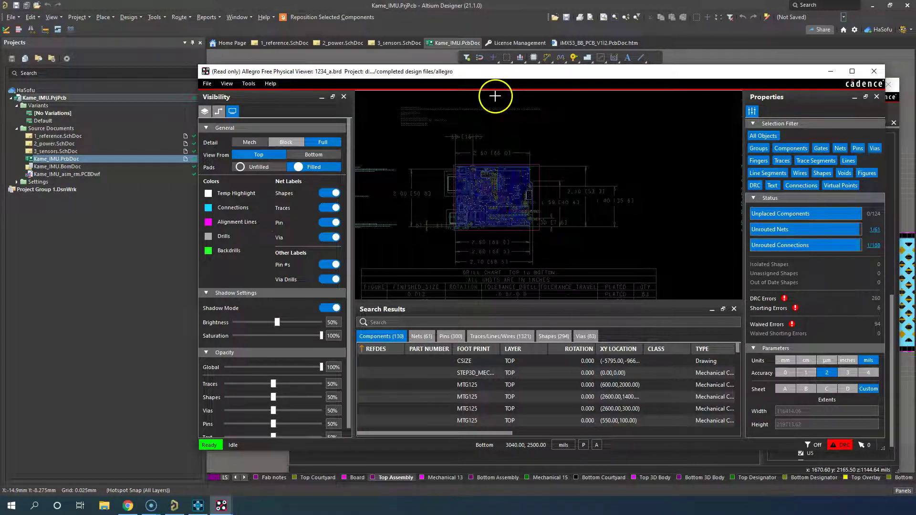
scroll(507, 148, down, 3)
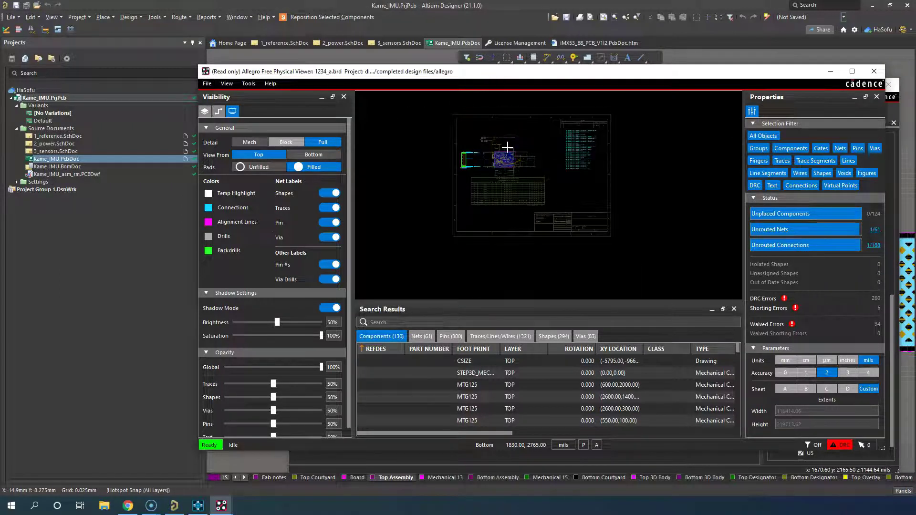
scroll(507, 147, up, 4)
scroll(498, 189, up, 2)
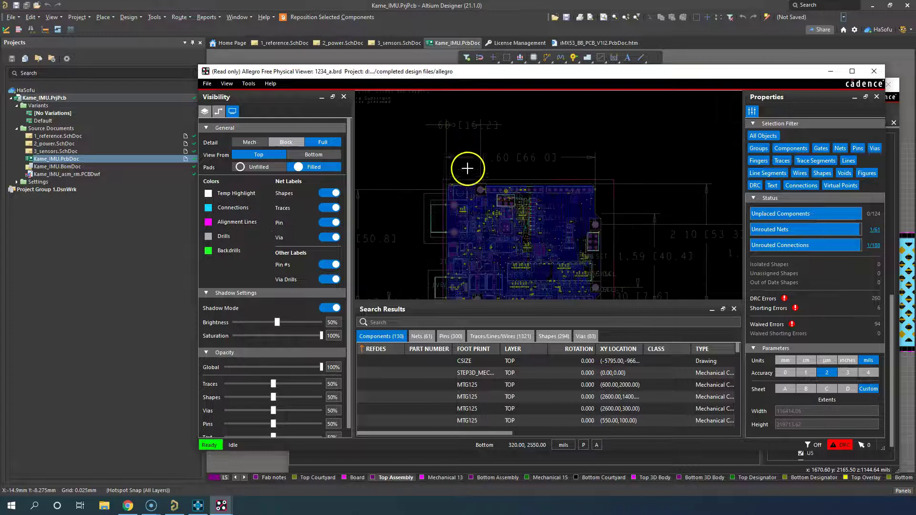
scroll(579, 259, up, 3)
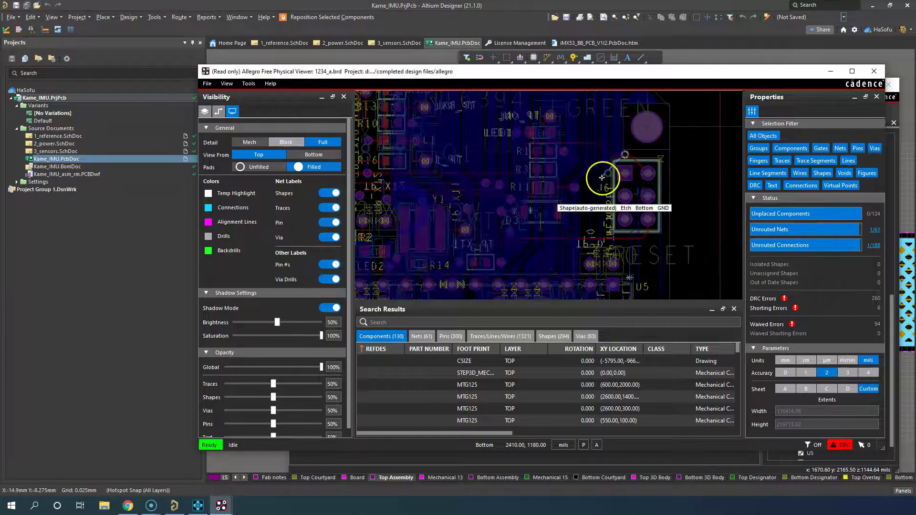
scroll(600, 179, up, 3)
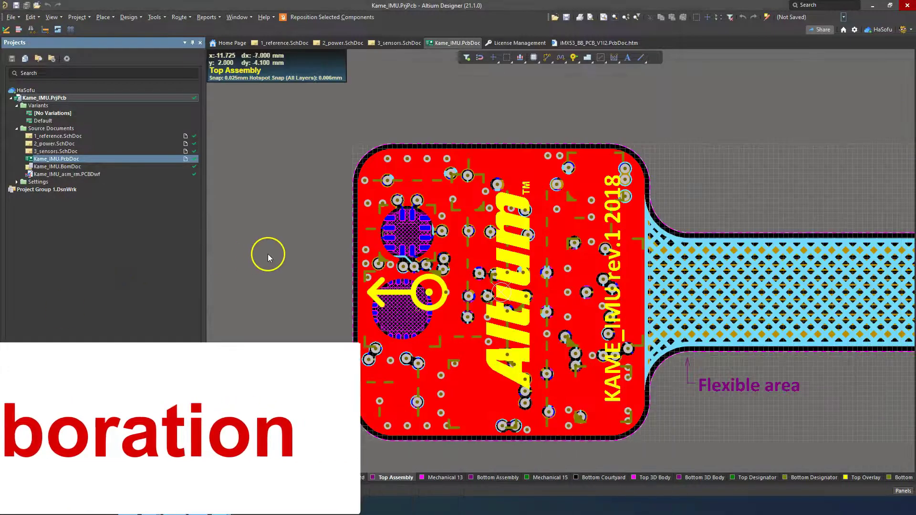
Zoom out of the Kame_IMU board and return to the 2_power.SchDoc sheet
ctrl+scroll(286, 230, down, 2)
ctrl+scroll(285, 232, down, 2)
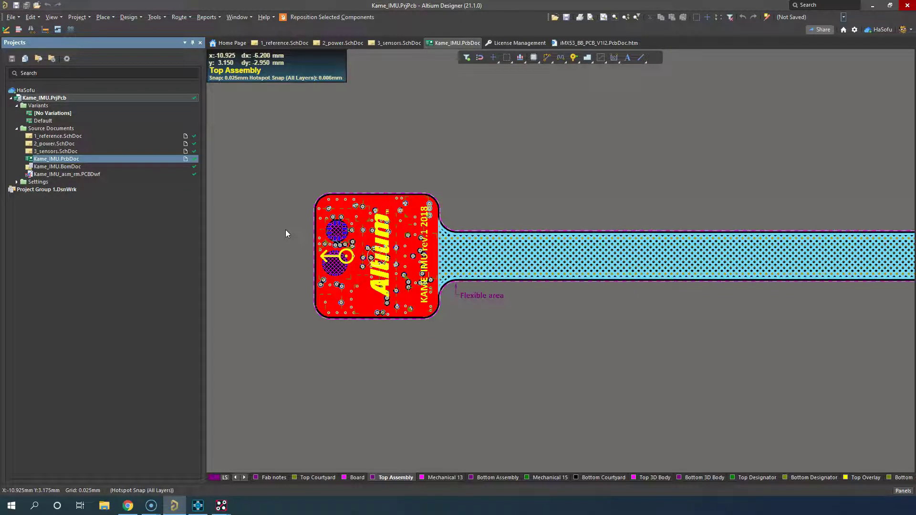
ctrl+scroll(285, 230, down, 2)
click(335, 43)
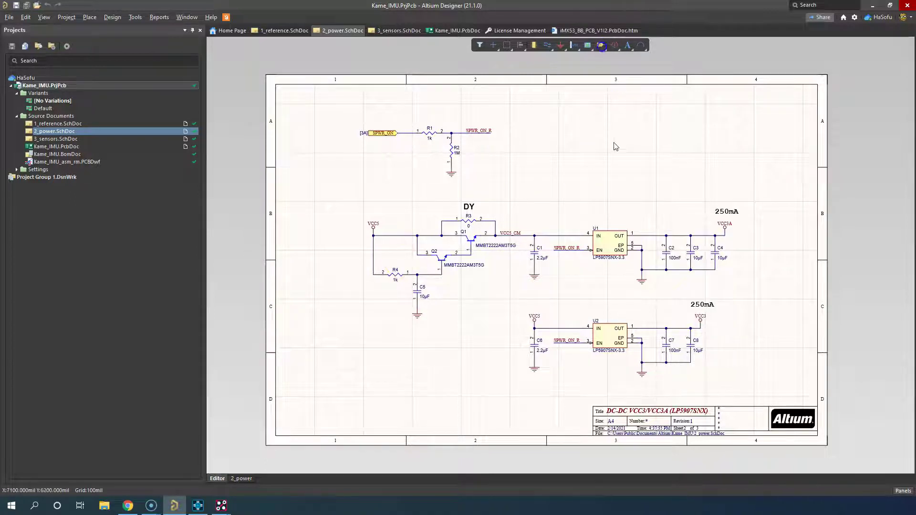
Place a yellow note reading 'notes' and move it beside the U2 regulator circuit
click(629, 47)
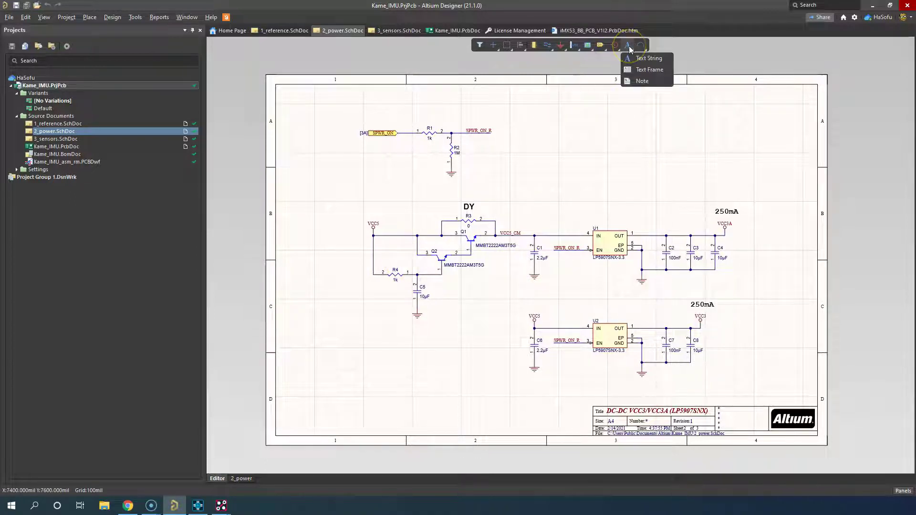
click(643, 81)
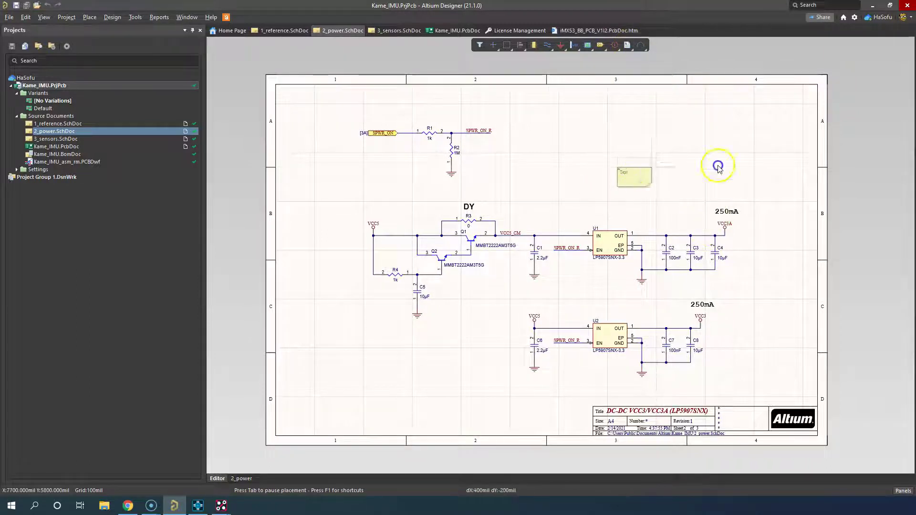
click(686, 129)
right_click(727, 140)
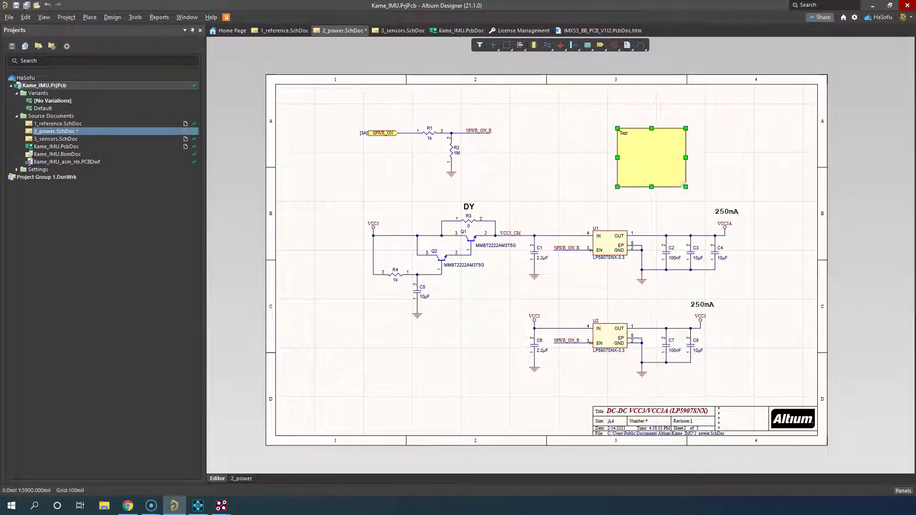
double_click(625, 133)
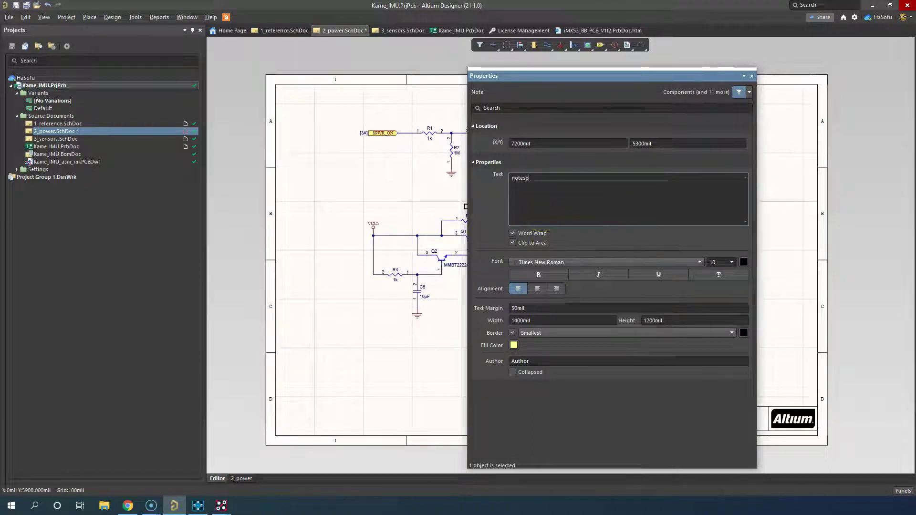
text(notes)
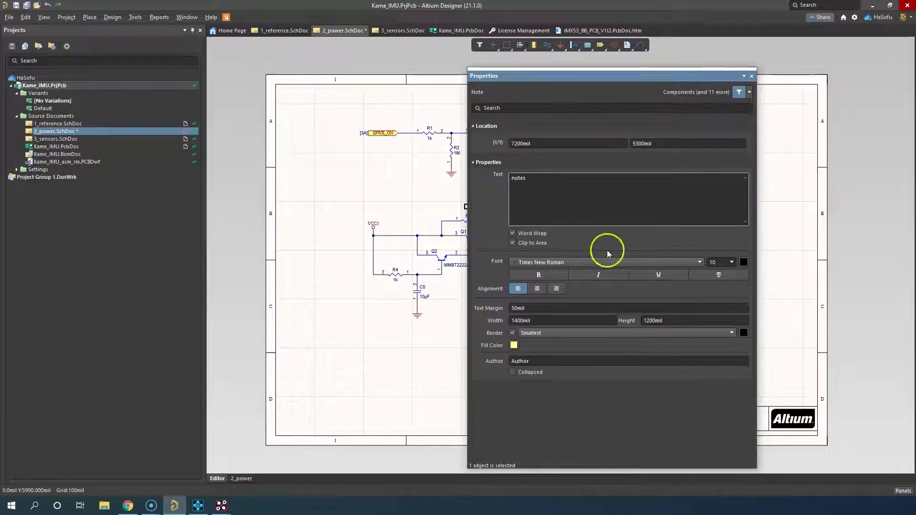
click(752, 75)
drag(650, 158, 480, 356)
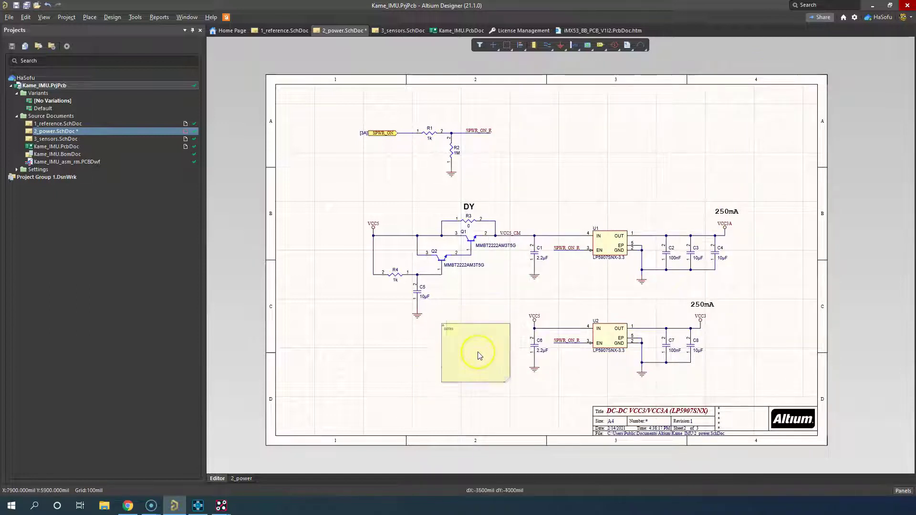
Place a text frame above the first 250mA label
click(642, 46)
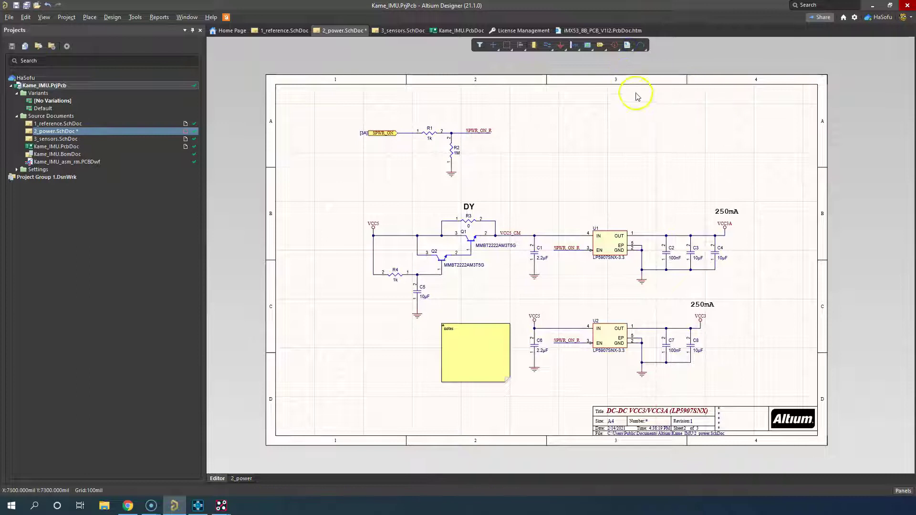
click(627, 45)
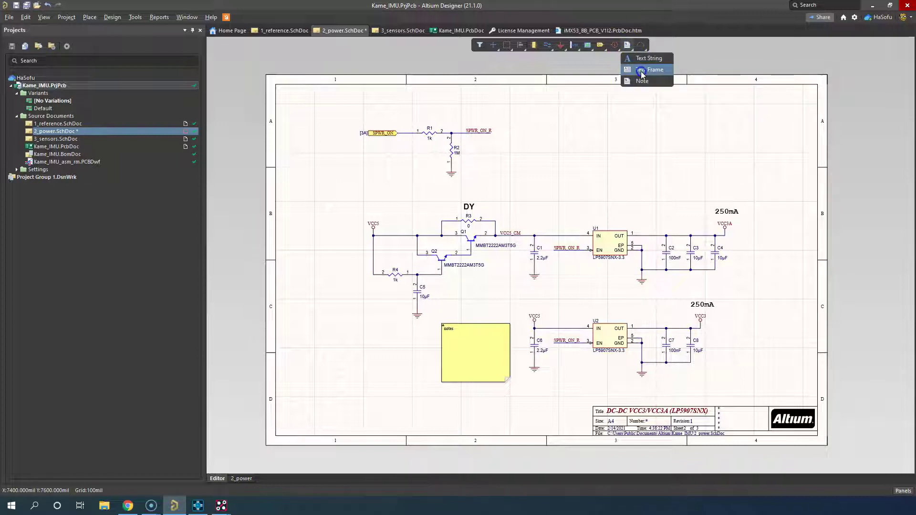
click(641, 71)
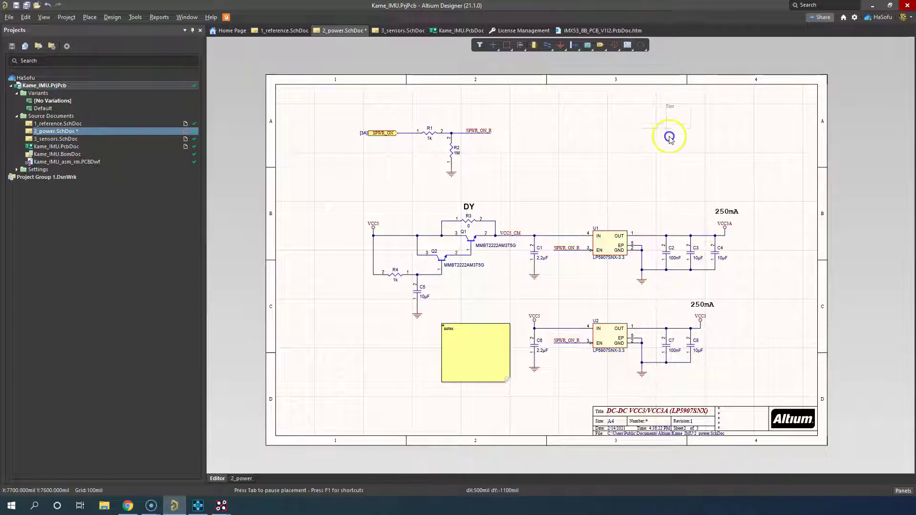
click(704, 196)
ctrl+scroll(746, 172, up, 2)
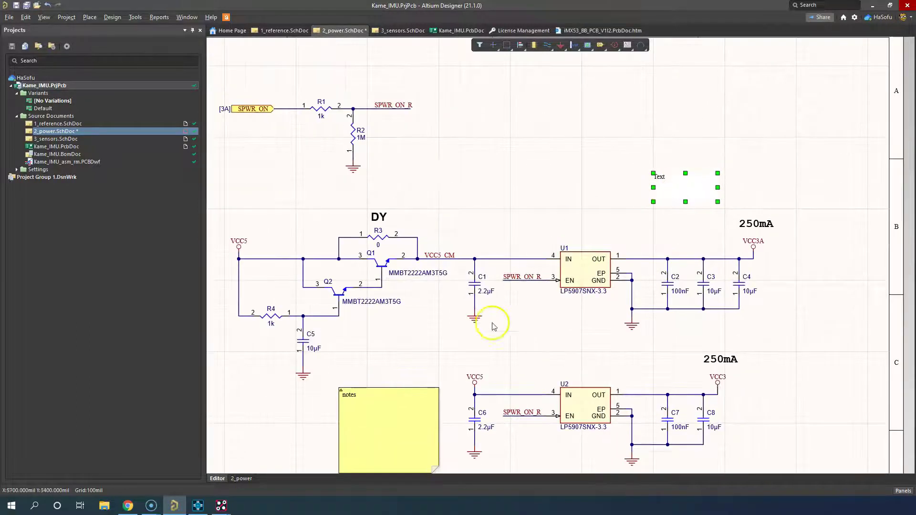
Switch to OrCAD Capture and place the free text 'special notes' on the 03-MAIN page
click(198, 505)
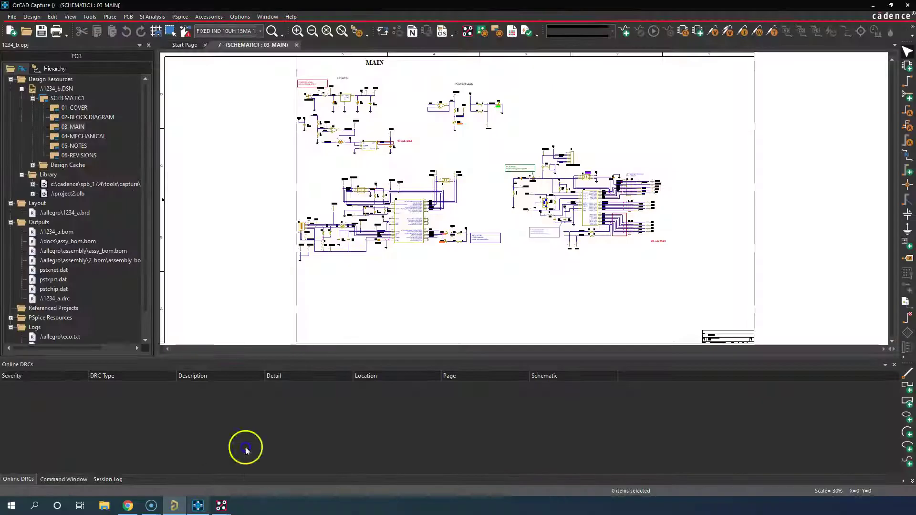
ctrl+scroll(440, 108, up, 5)
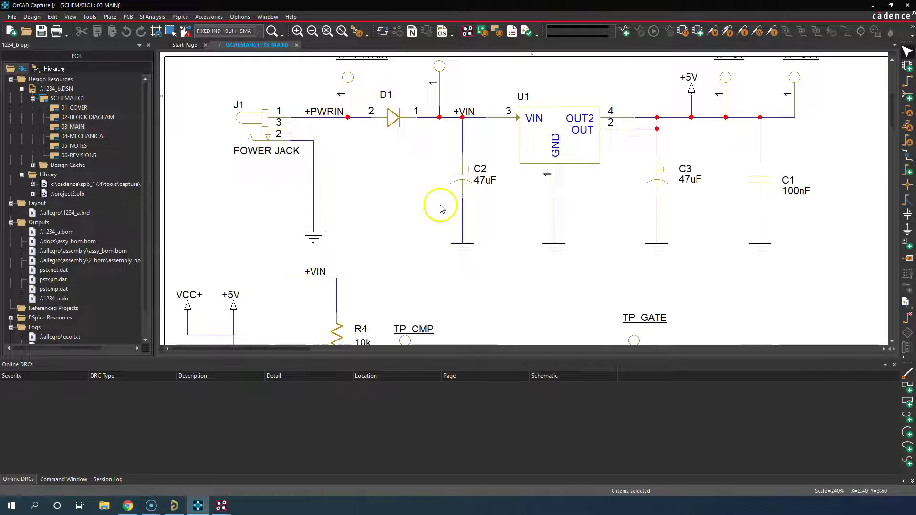
ctrl+scroll(440, 208, down, 3)
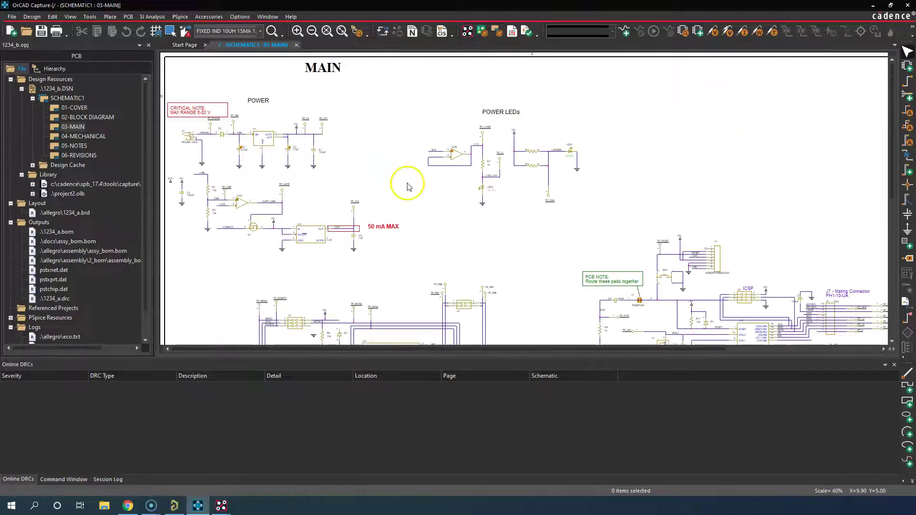
click(110, 16)
click(127, 298)
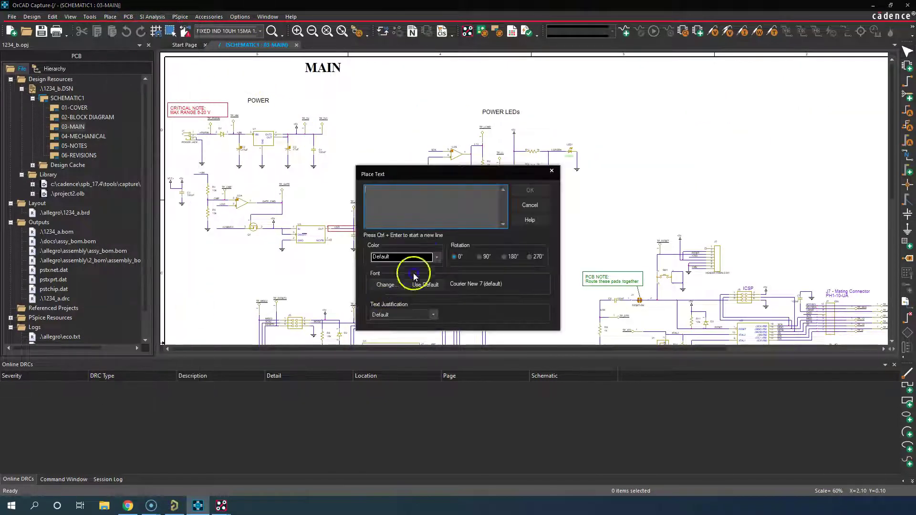
click(449, 210)
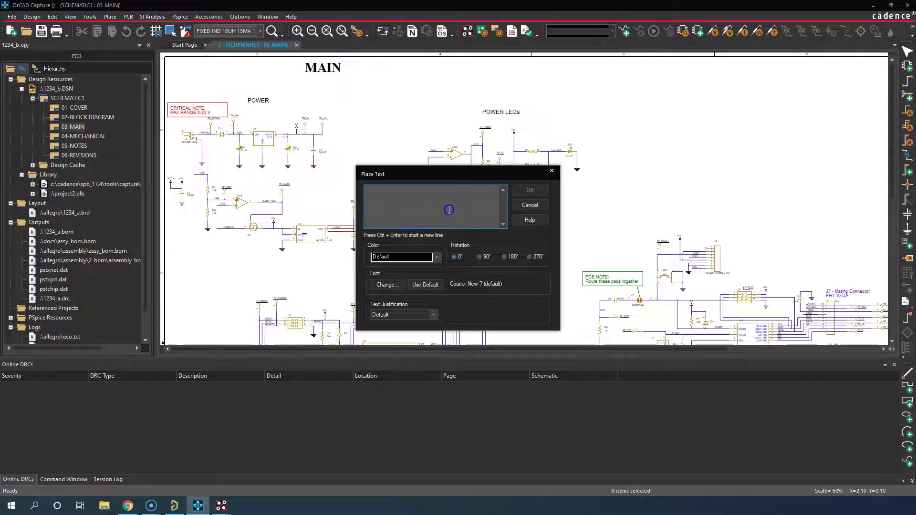
text(speaker)
key(Return)
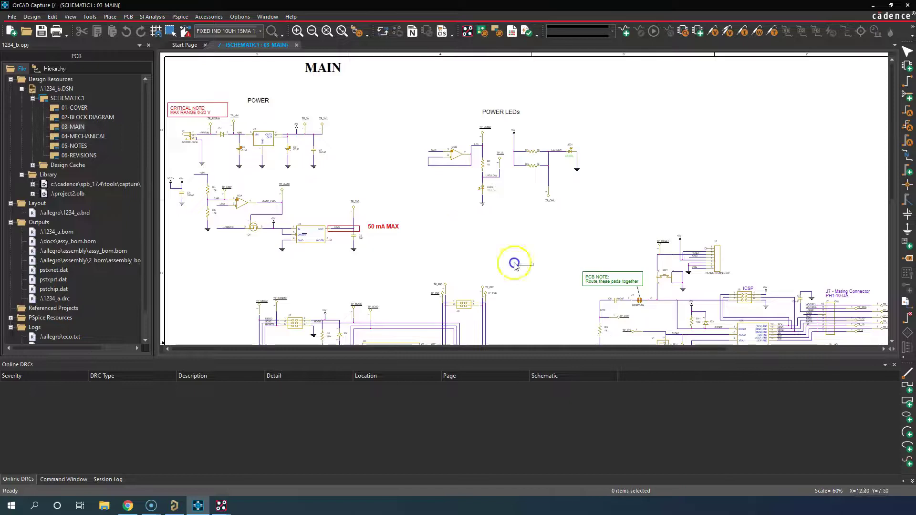
click(510, 218)
right_click(639, 221)
click(654, 228)
click(534, 215)
ctrl+scroll(525, 205, up, 3)
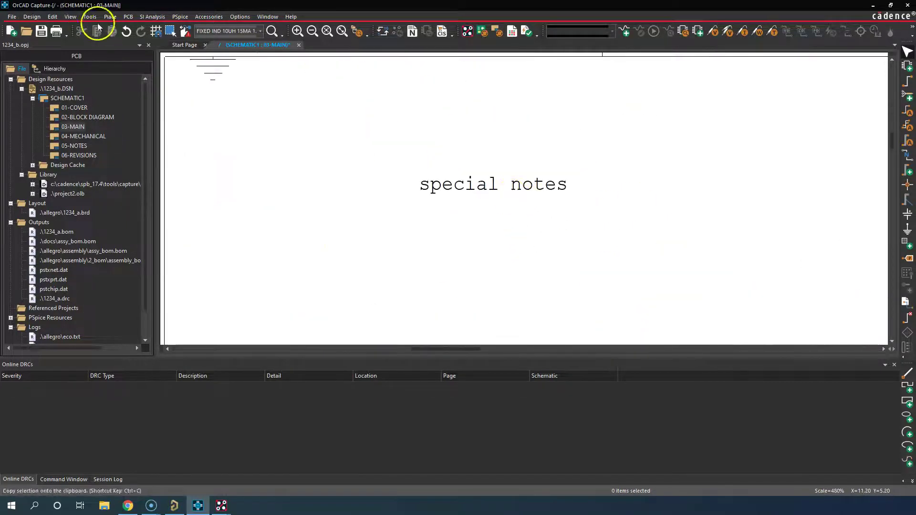
Draw a rectangle around the 'special notes' text and give it a thicker outline width
click(109, 16)
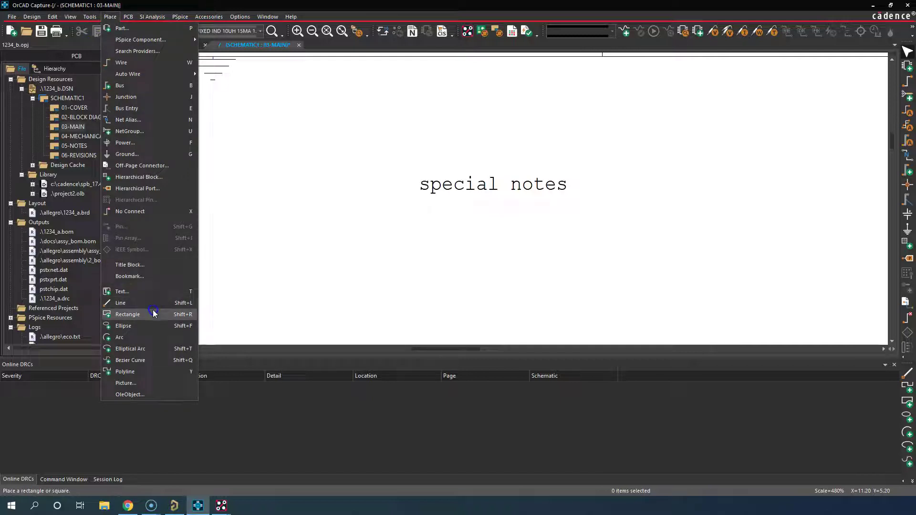
click(153, 313)
drag(396, 151, 626, 151)
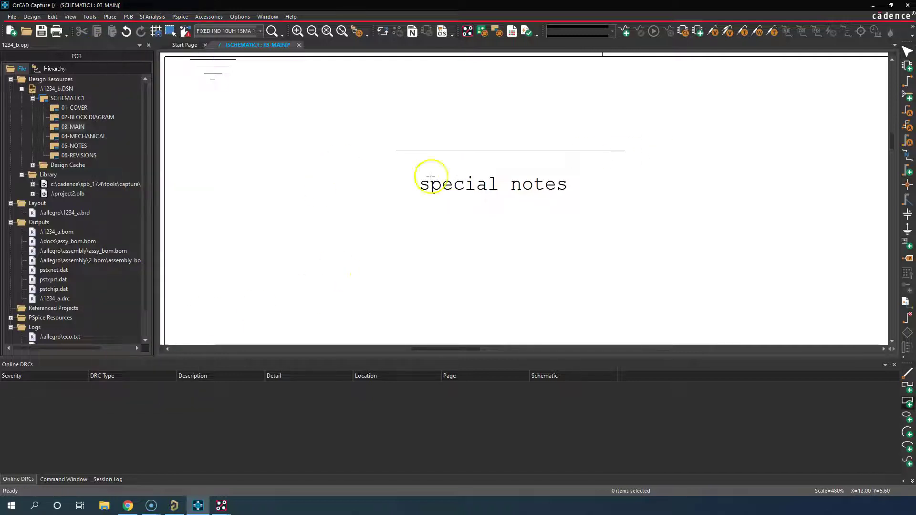
drag(396, 174, 625, 220)
right_click(719, 160)
click(737, 167)
double_click(626, 184)
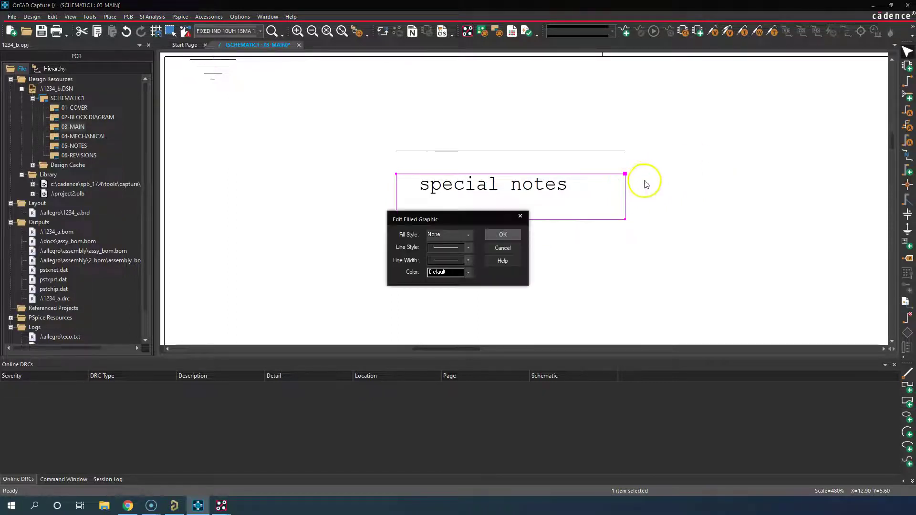
click(444, 260)
click(446, 281)
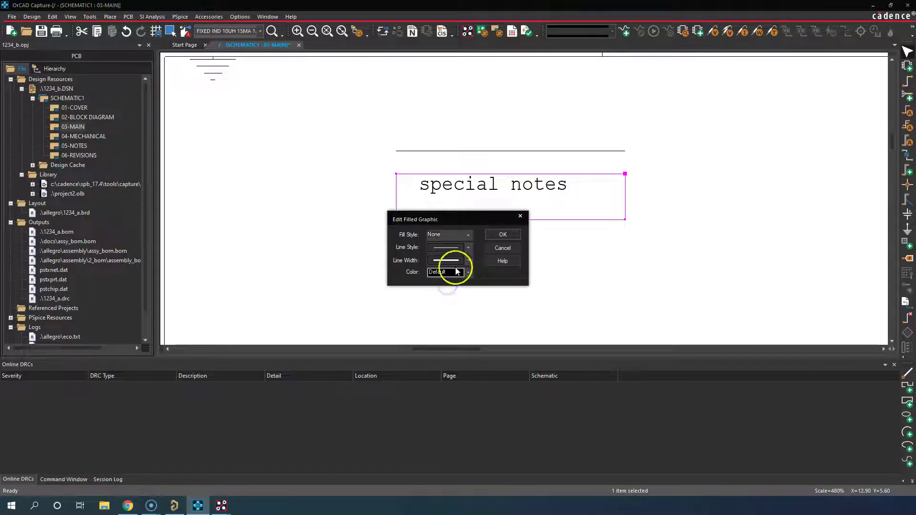
click(489, 237)
click(687, 141)
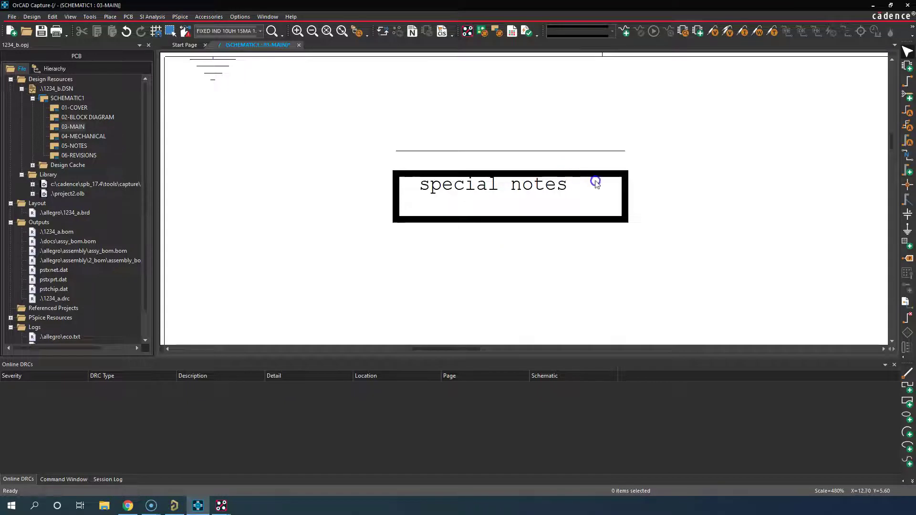
Delete the stray line above the box, stretch the box taller, and return to Altium Designer
click(618, 151)
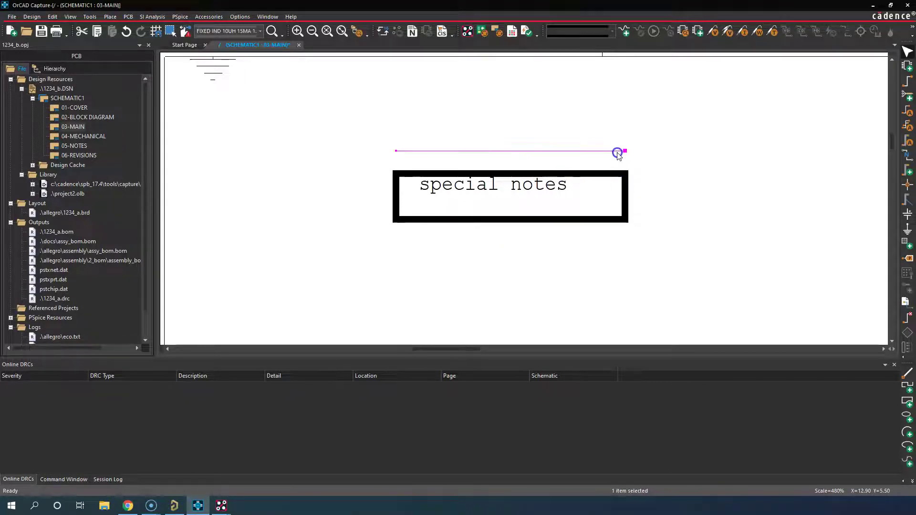
key(Delete)
click(626, 175)
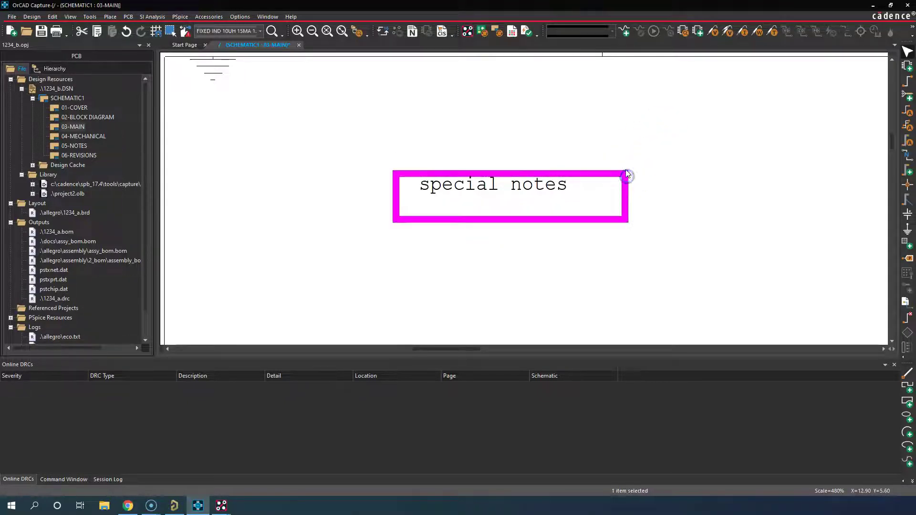
drag(624, 170, 632, 149)
click(688, 148)
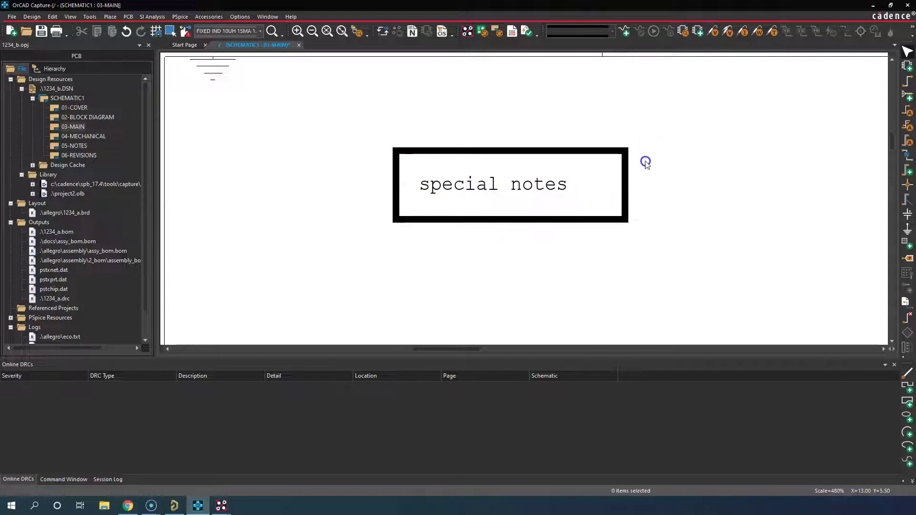
key(o)
click(174, 506)
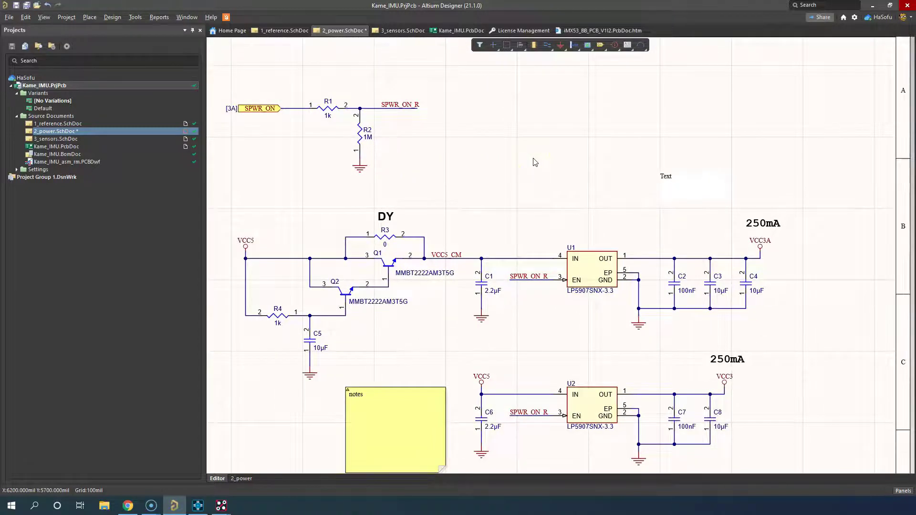
Zoom and pan the 2_power schematic until the whole sheet with the yellow notes box shows
click(487, 144)
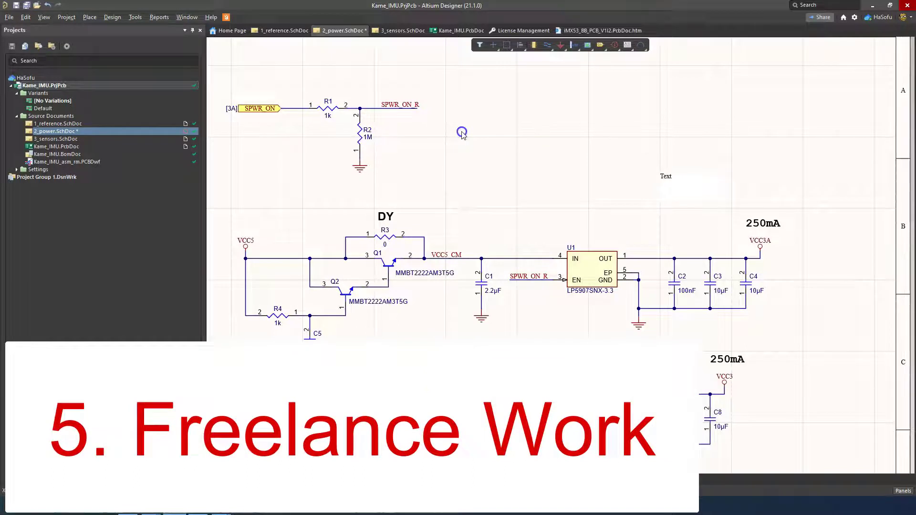
key(ctrl+Page_Down)
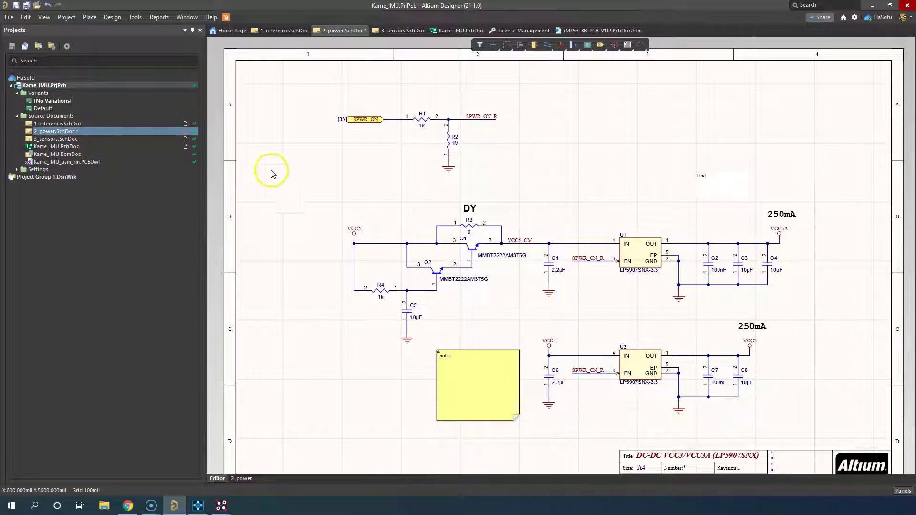
right_drag(339, 198, 349, 164)
click(329, 138)
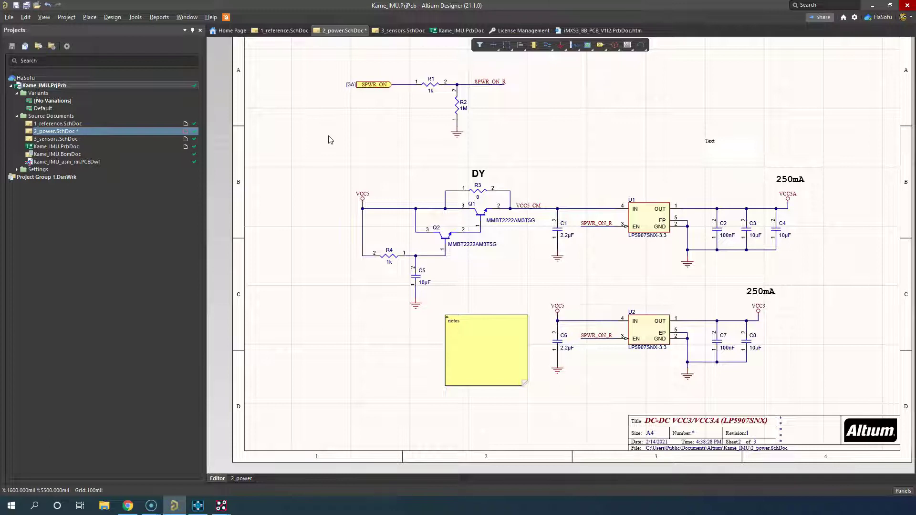
click(197, 506)
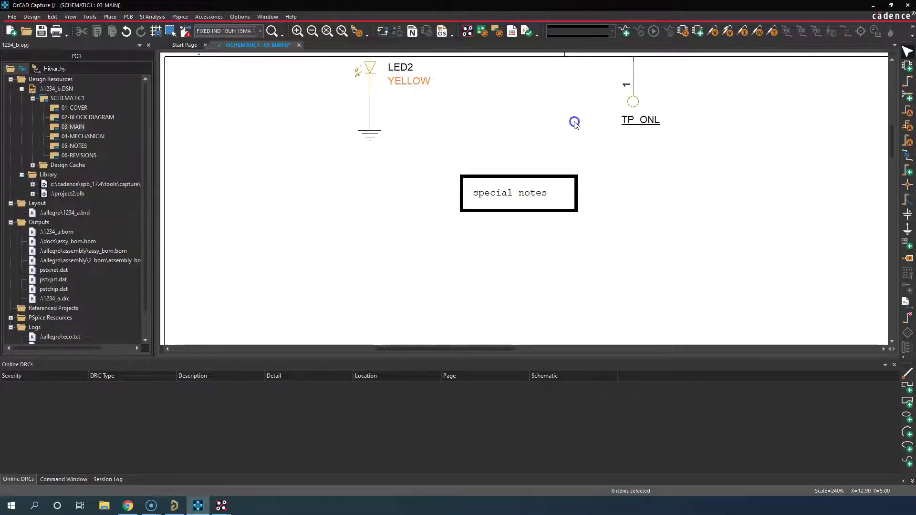
click(174, 506)
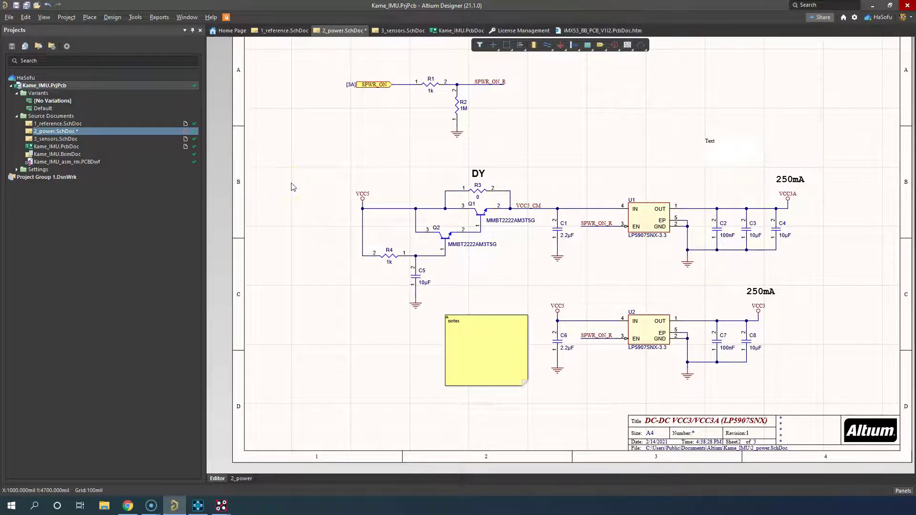
ctrl+scroll(293, 186, down, 4)
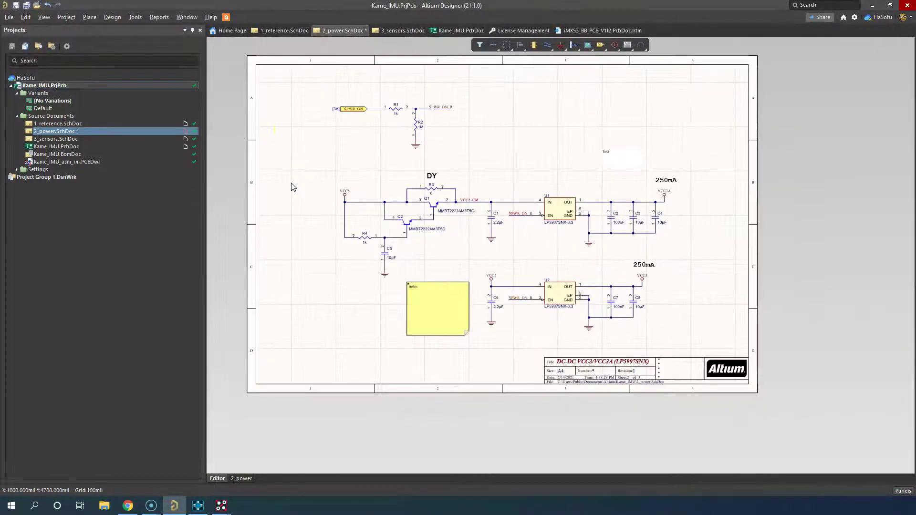
right_drag(293, 163, 319, 165)
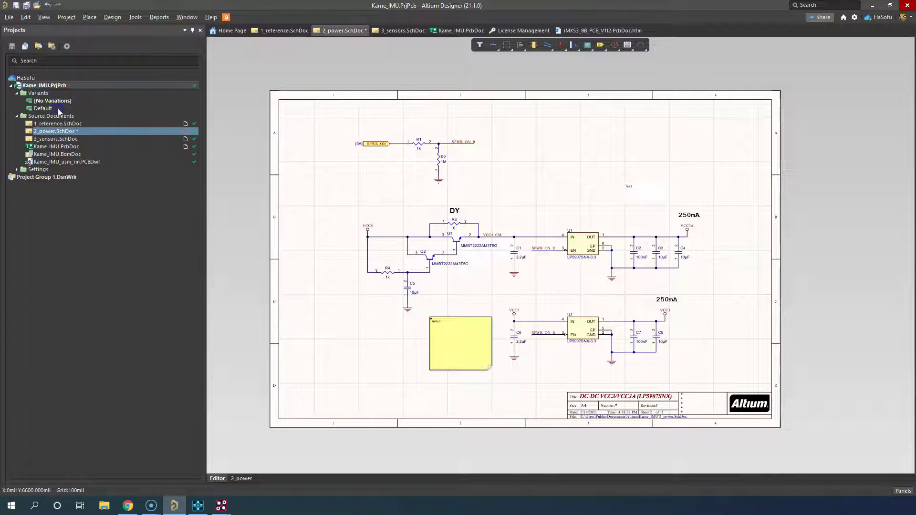
right_click(64, 88)
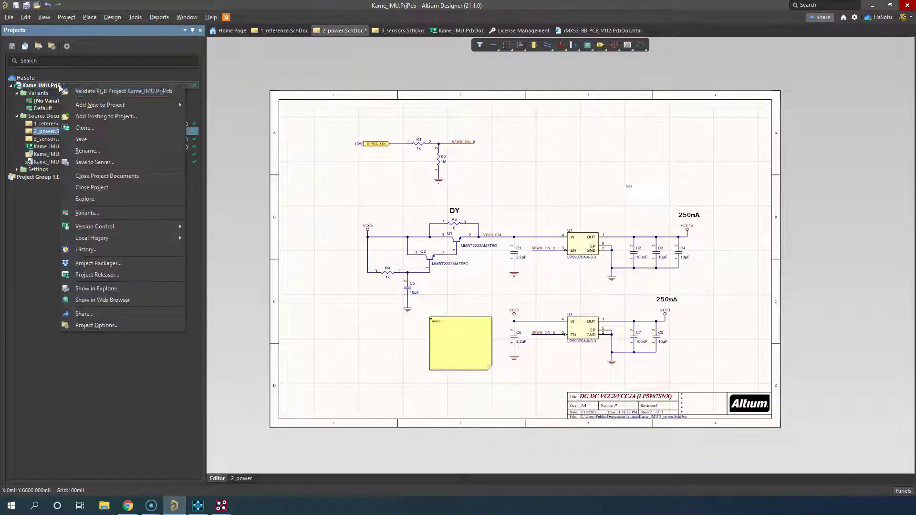
mouse_move(113, 105)
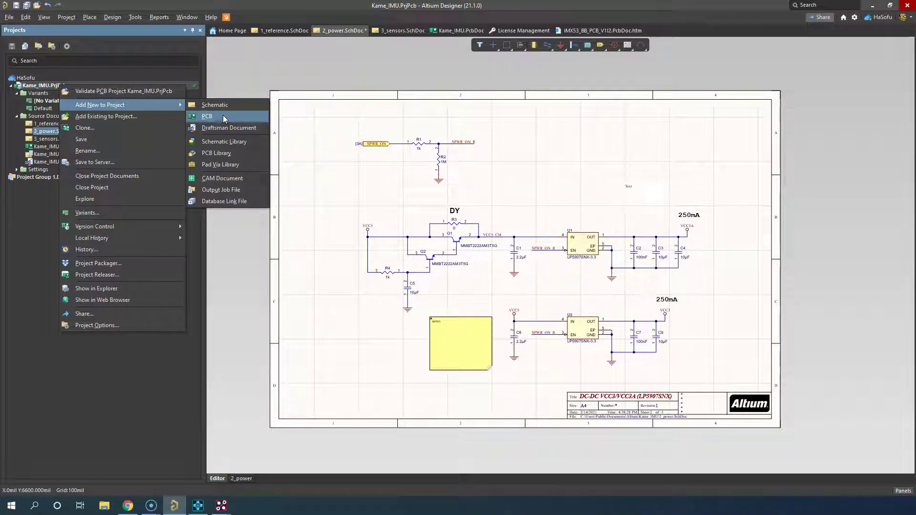
click(224, 127)
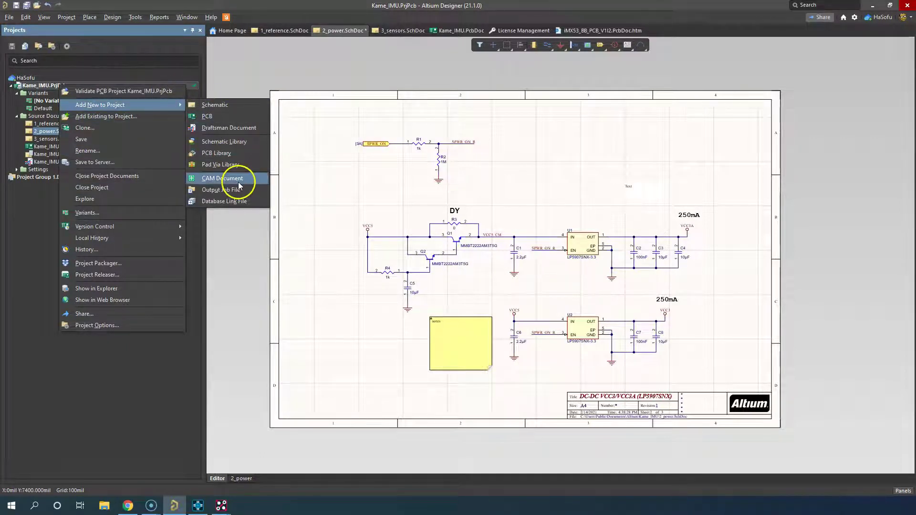
click(350, 111)
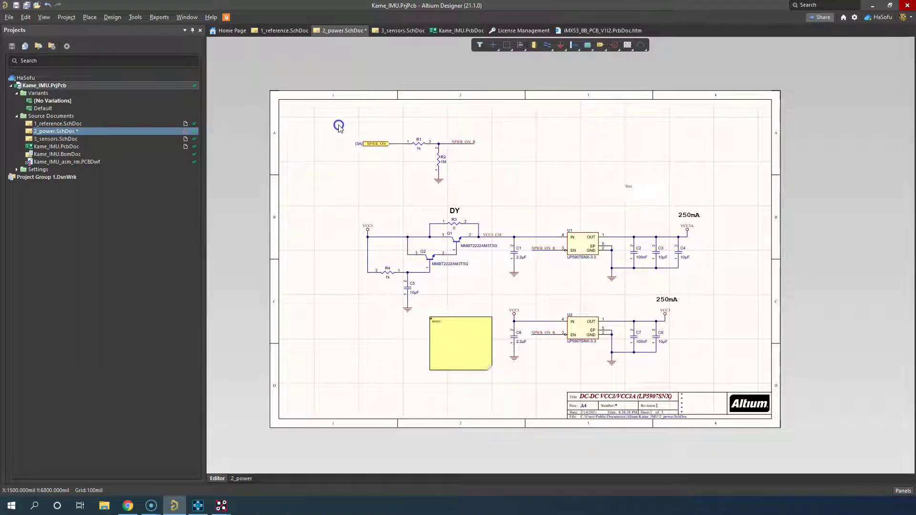
click(435, 29)
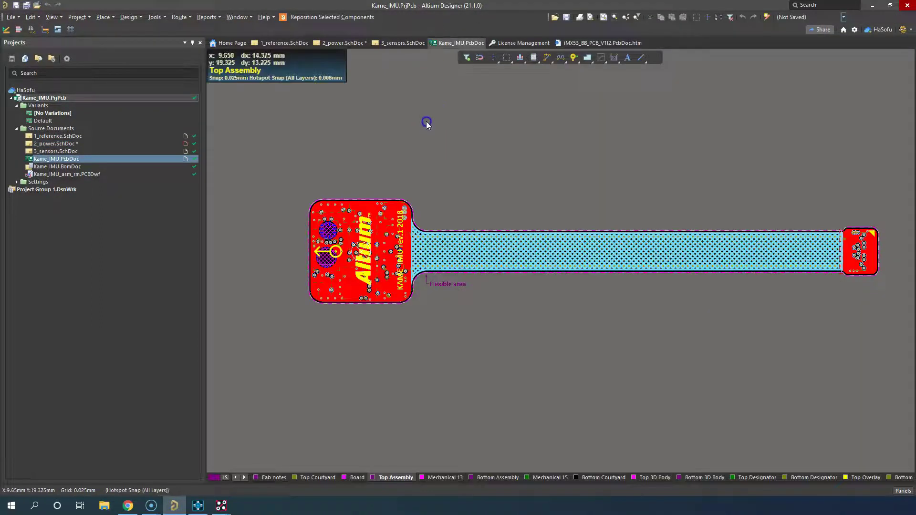
click(353, 42)
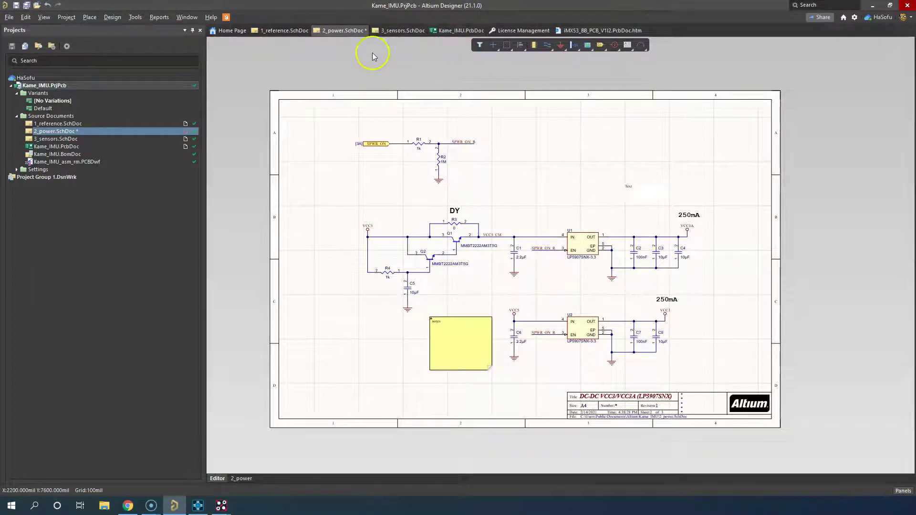
click(306, 158)
Zoom the 03-MAIN page out to show the whole sheet and widen the project tree panel
click(198, 506)
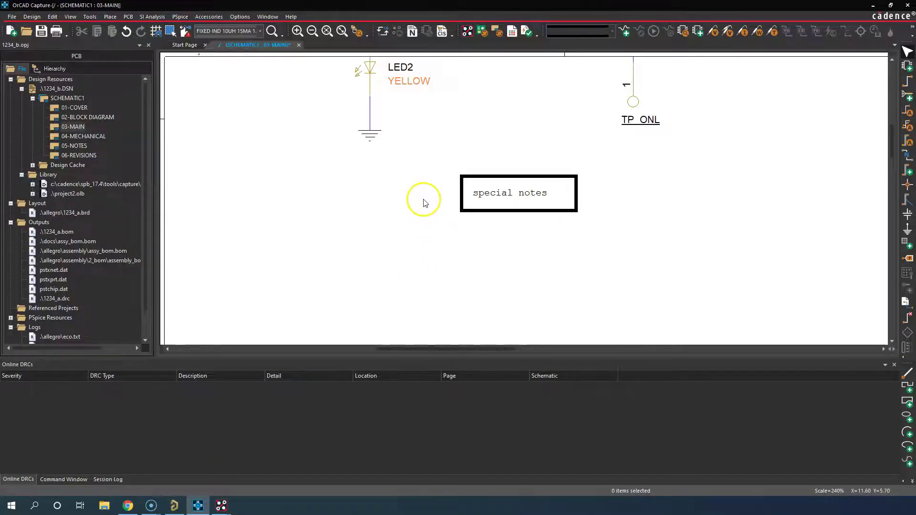
ctrl+scroll(424, 200, down, 5)
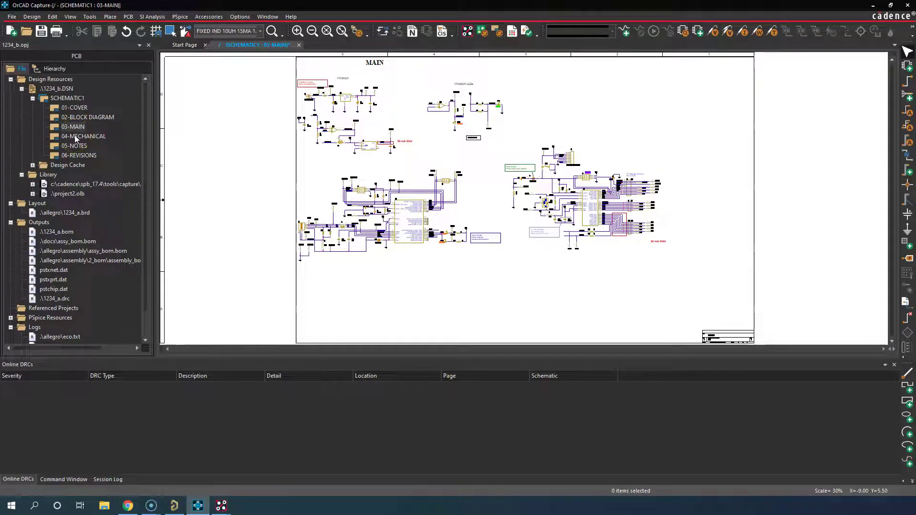
click(148, 145)
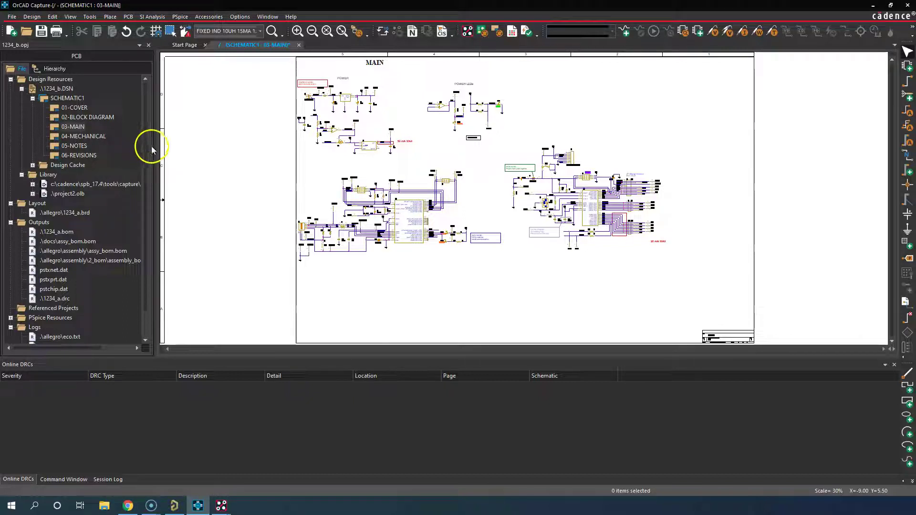
drag(151, 143, 191, 143)
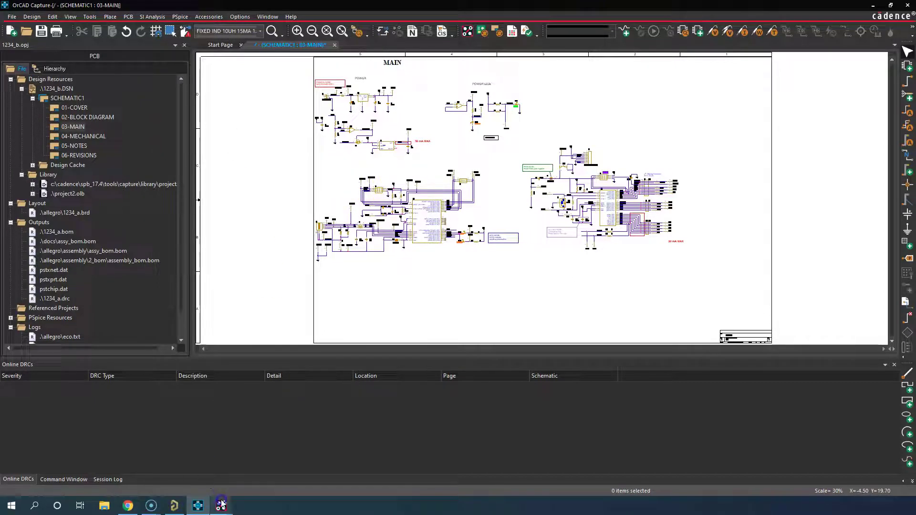
mouse_move(221, 503)
click(369, 309)
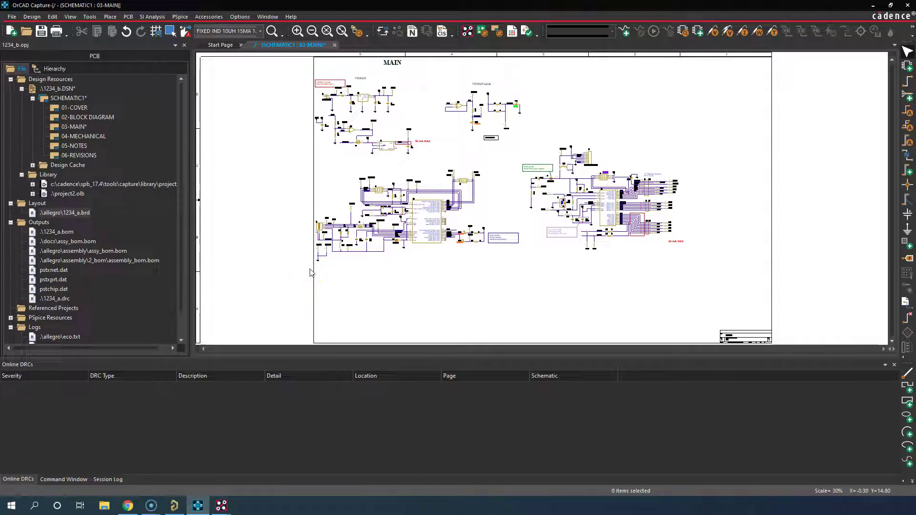
click(245, 267)
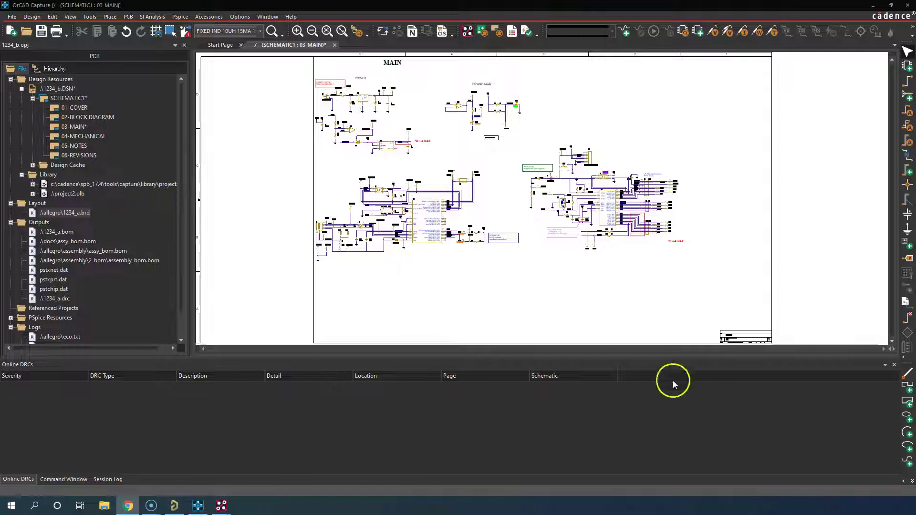
click(152, 503)
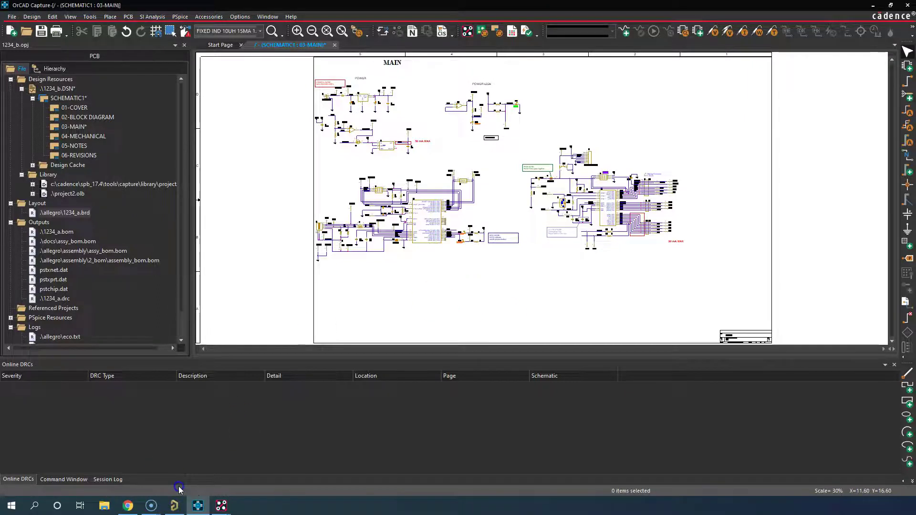
Return to Altium's 2_power schematic, then Alt+Tab to the Glassdoor PCB Designer search in Chrome
click(175, 506)
click(339, 165)
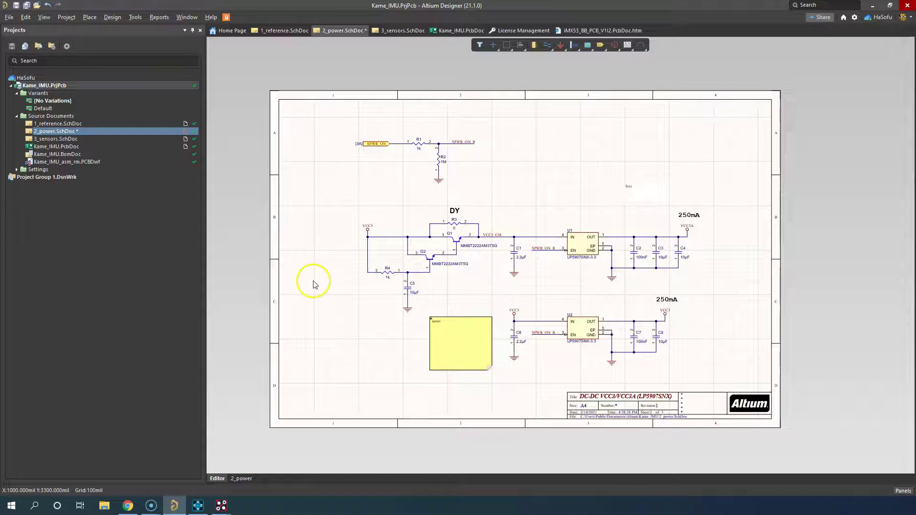
key(alt+Tab)
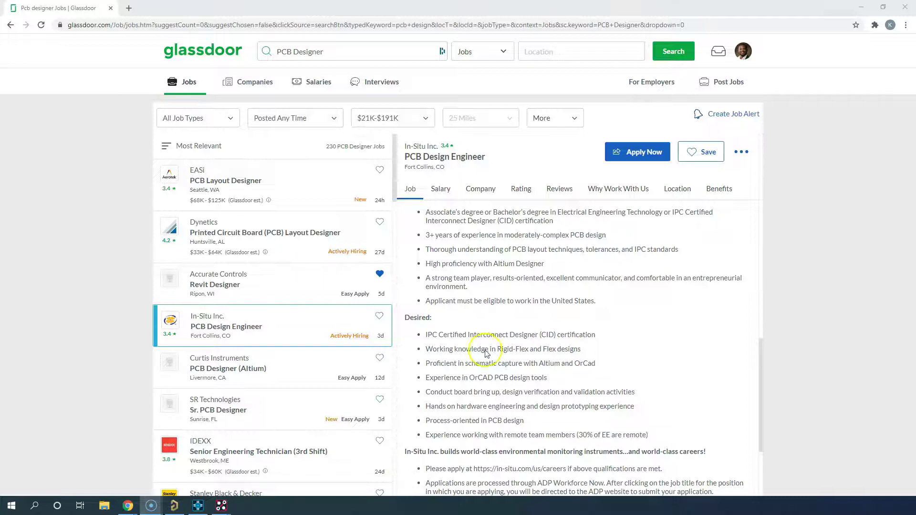
Open the Accurate Controls Revit Designer listing and scroll through its requirements and benefits
scroll(598, 335, down, 2)
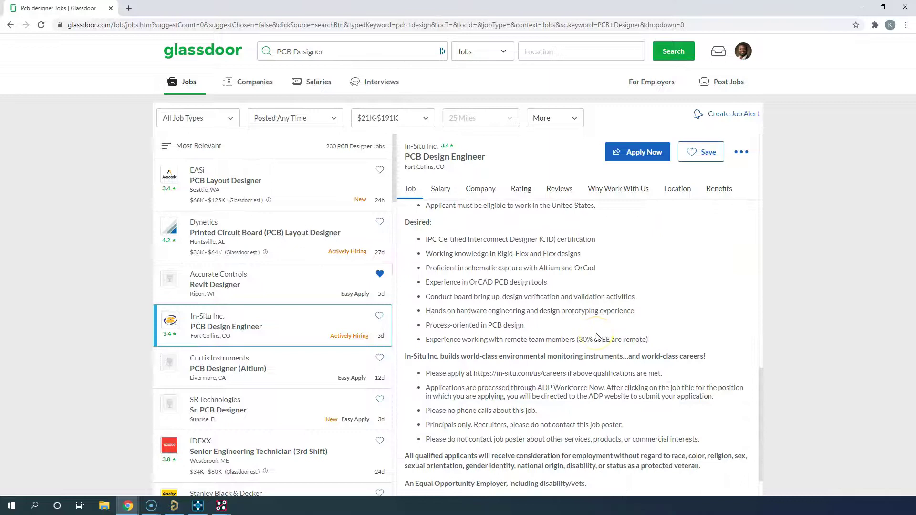
click(567, 297)
click(324, 284)
scroll(553, 287, down, 5)
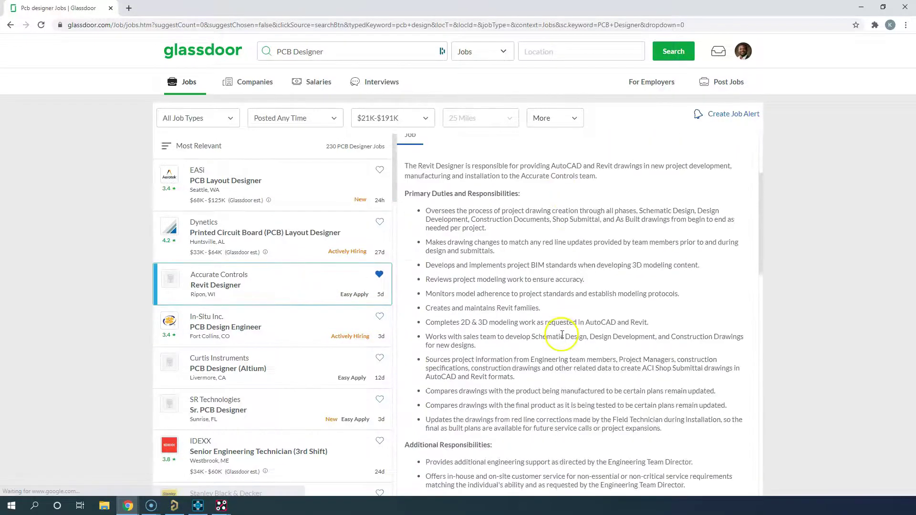
scroll(562, 334, down, 6)
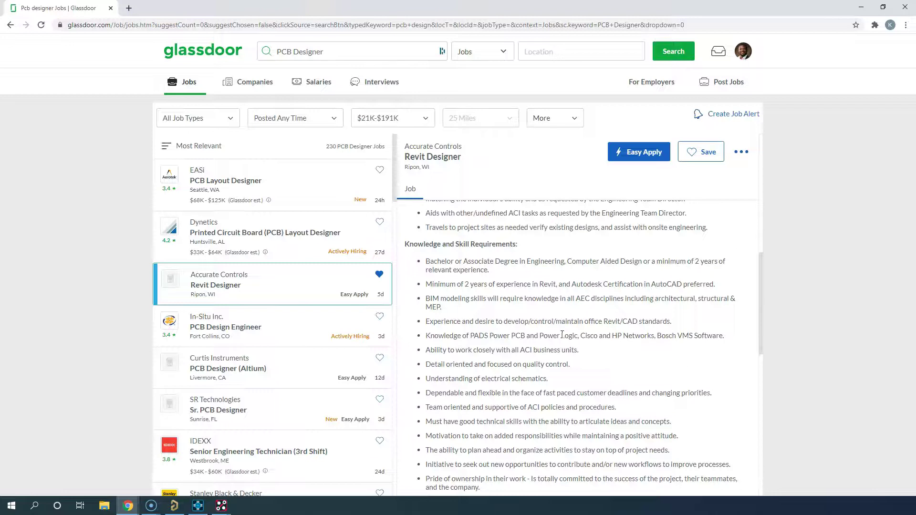
scroll(562, 334, down, 7)
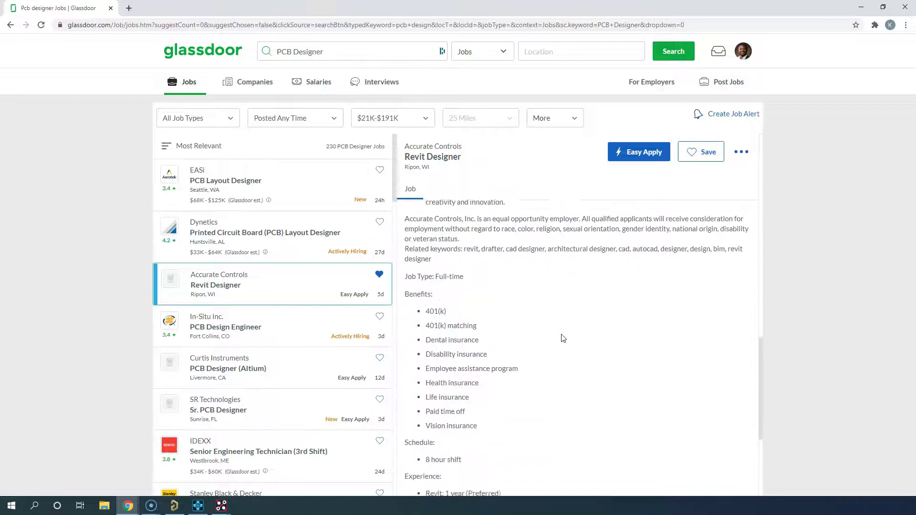
scroll(563, 338, up, 5)
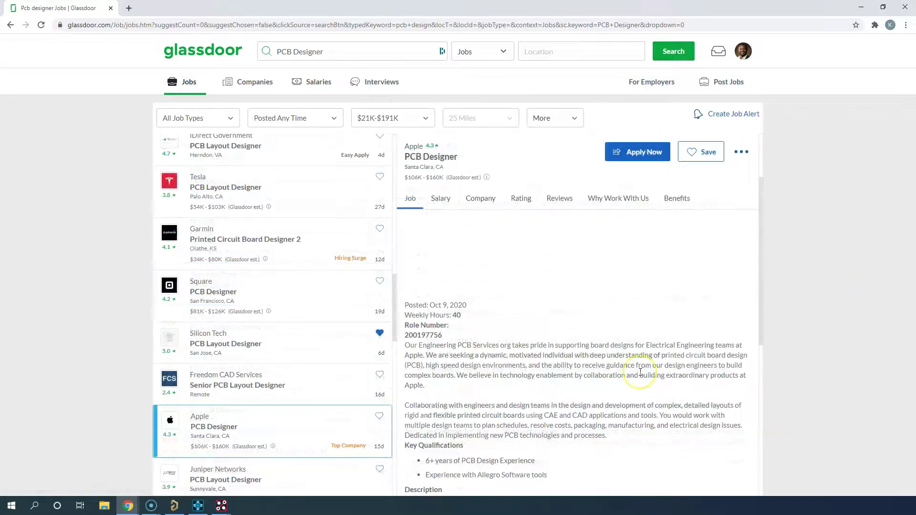
Scroll down through Apple's PCB Designer job description
scroll(642, 371, down, 5)
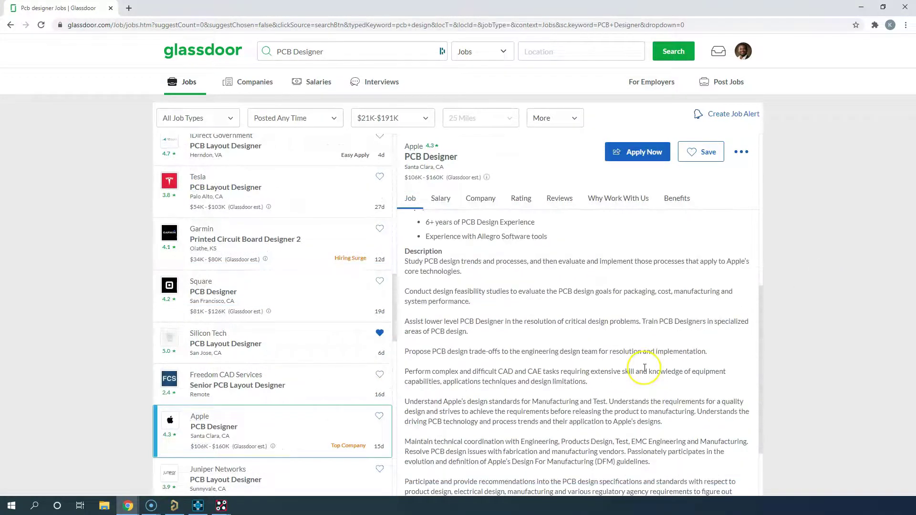